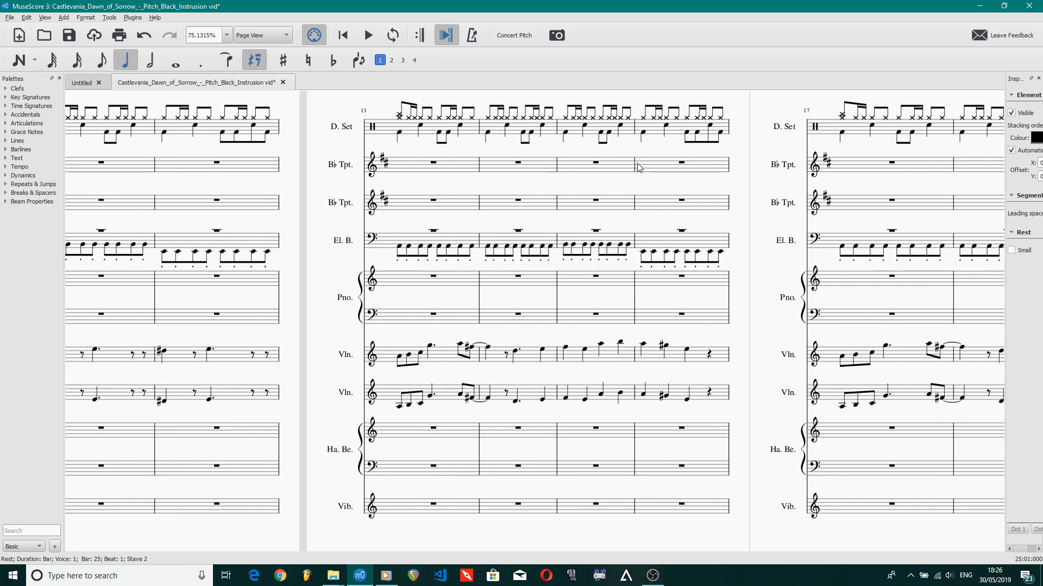
# - Enter a crotchet C4 natural on beat 1 of bar 25 in the first trumpet staff
pyautogui.hscroll(5, 638, 167)
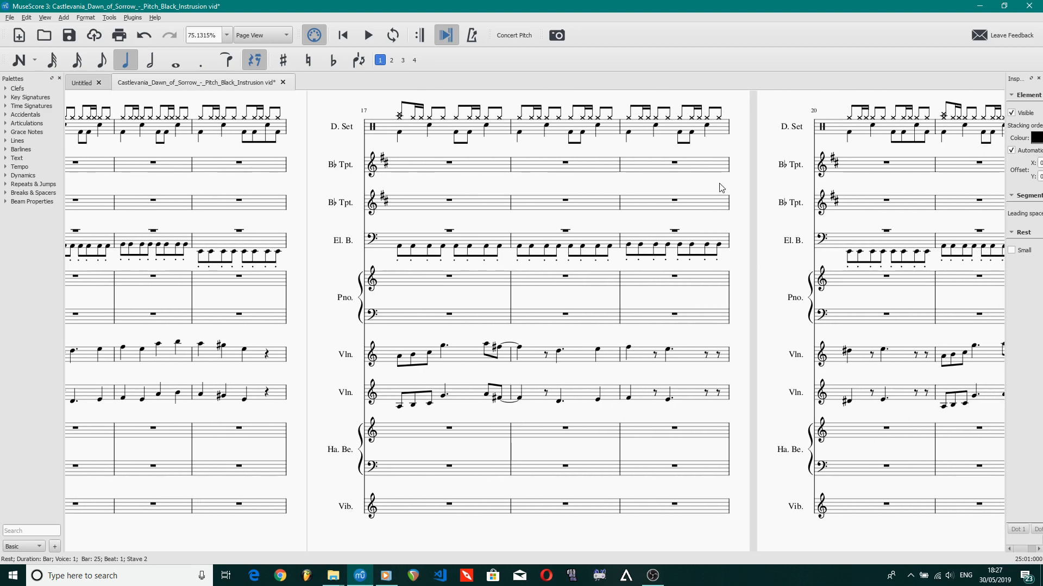
pyautogui.hscroll(6, 746, 203)
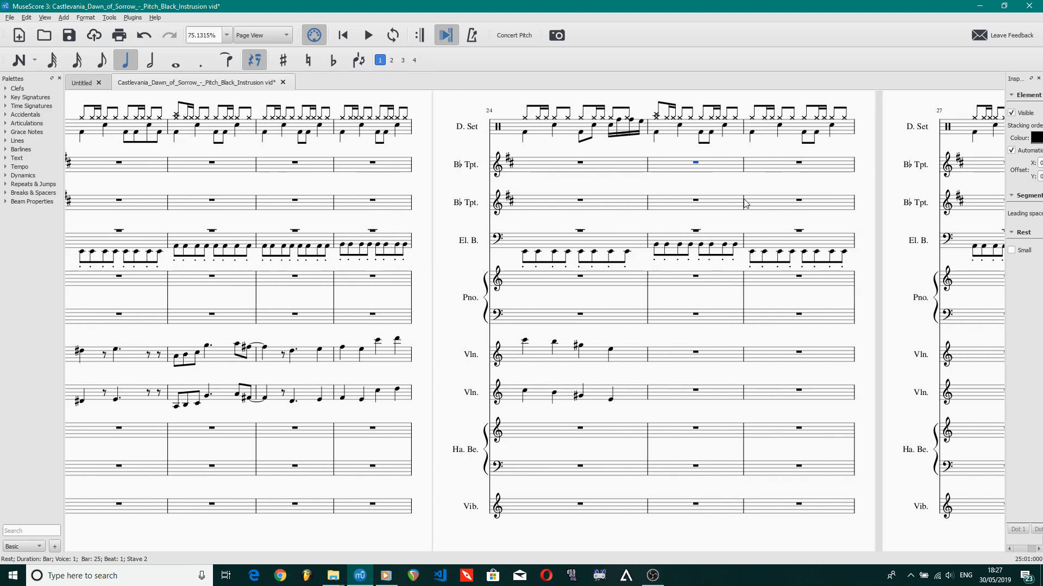
pyautogui.hscroll(2, 660, 241)
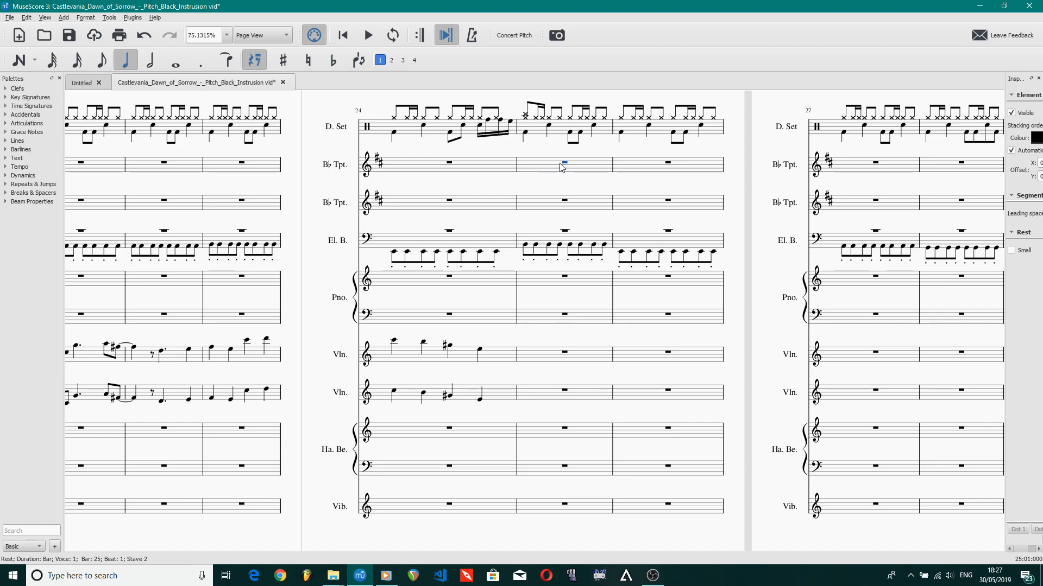
pyautogui.click(546, 171)
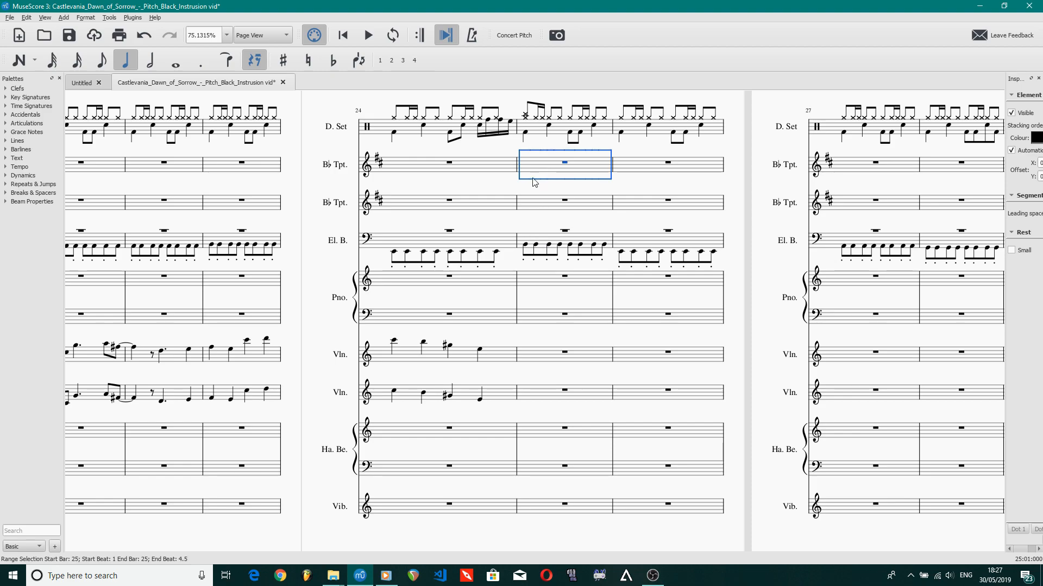
pyautogui.press('n')
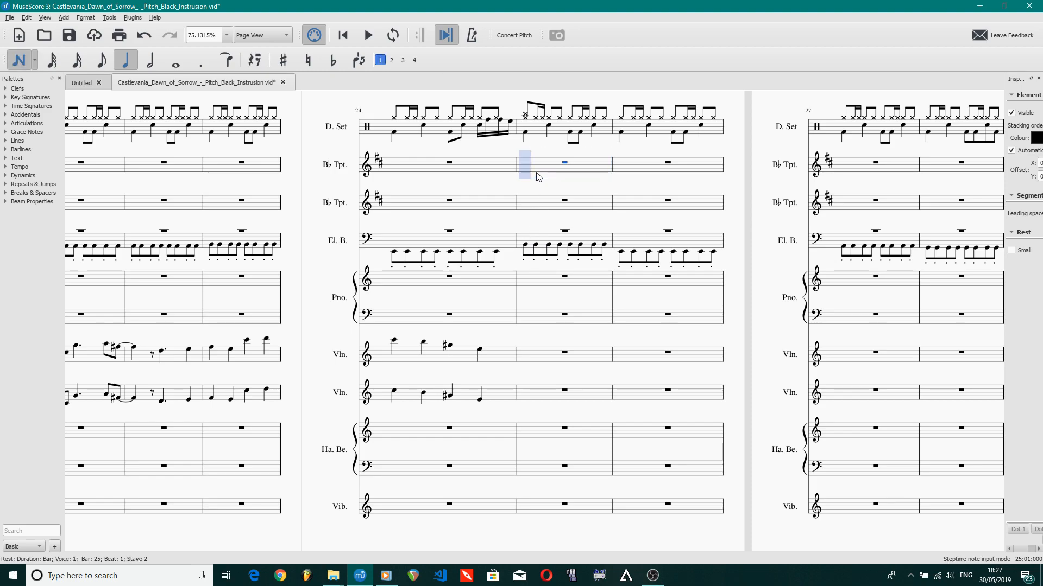
pyautogui.click(519, 178)
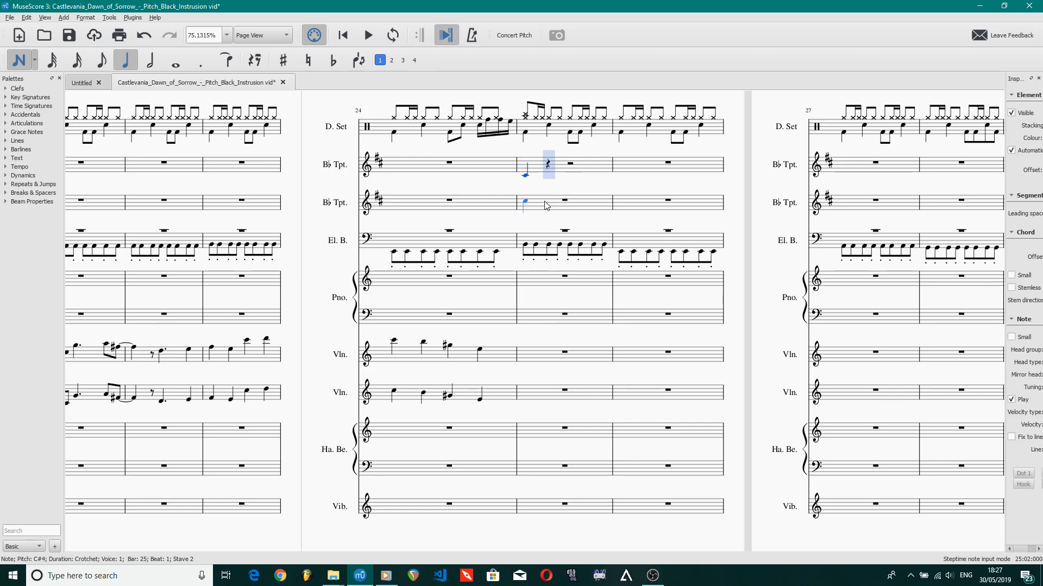
pyautogui.press('Down')
pyautogui.press('Escape')
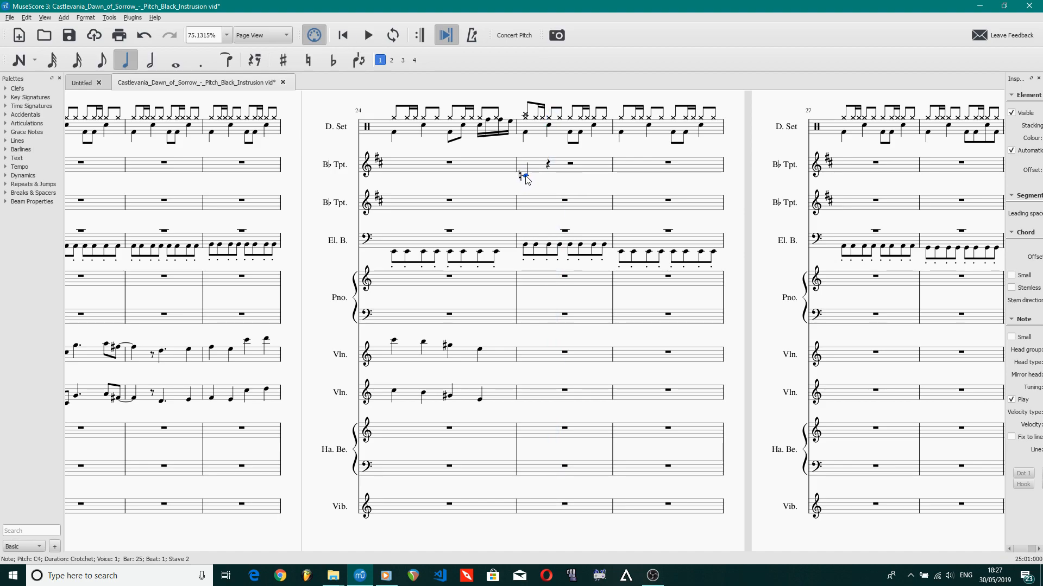
# - Enter a crotchet B-flat 3 on beat 1 of bar 25 in the upper piano staff
pyautogui.press('n')
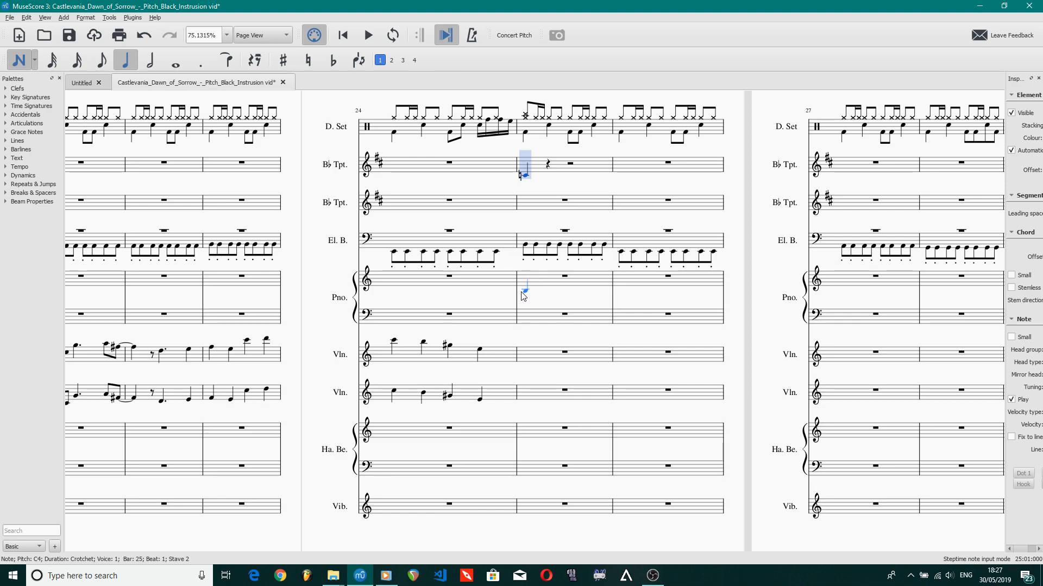
pyautogui.click(522, 293)
pyautogui.press('Down')
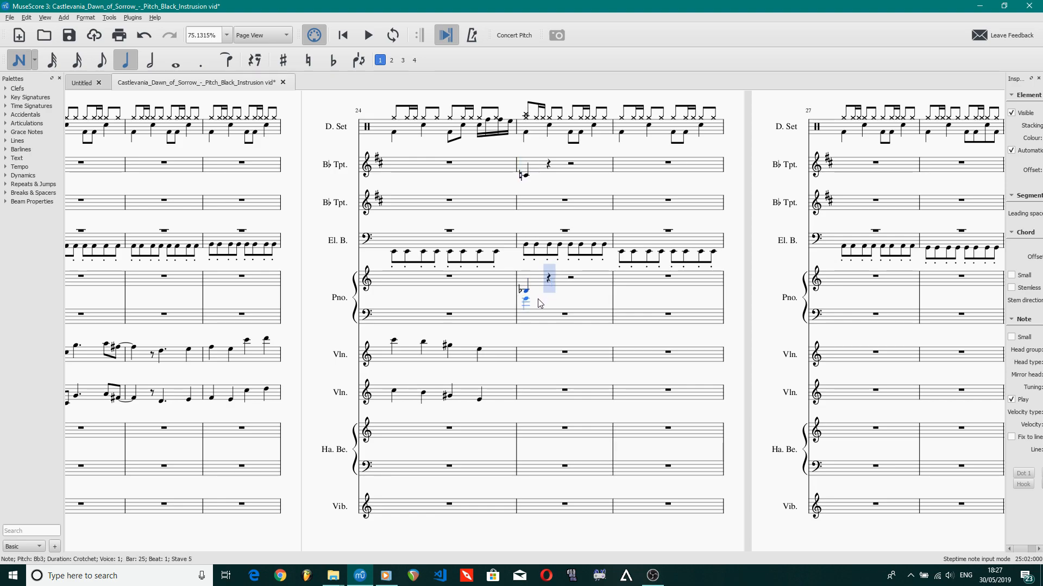
pyautogui.press('space')
pyautogui.press('space')
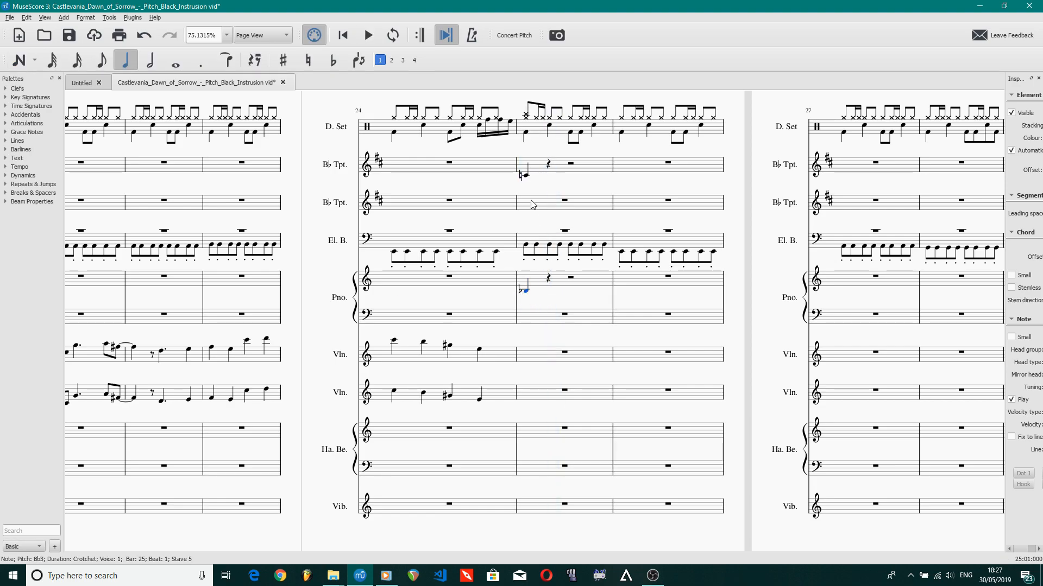
# - Compare the trumpet and piano notes in bar 25 and undo these trial notes
pyautogui.click(525, 175)
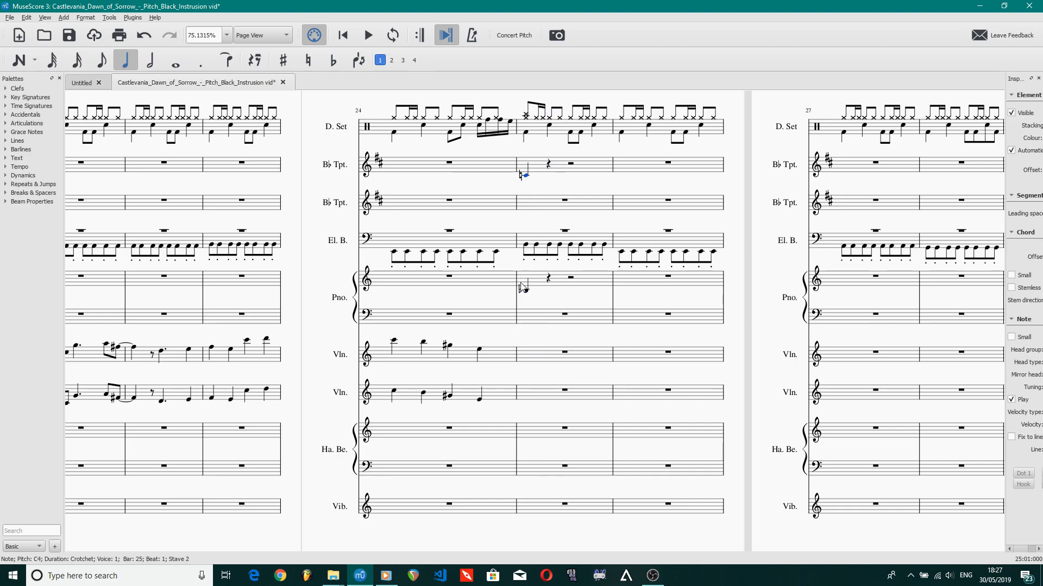
pyautogui.click(584, 168)
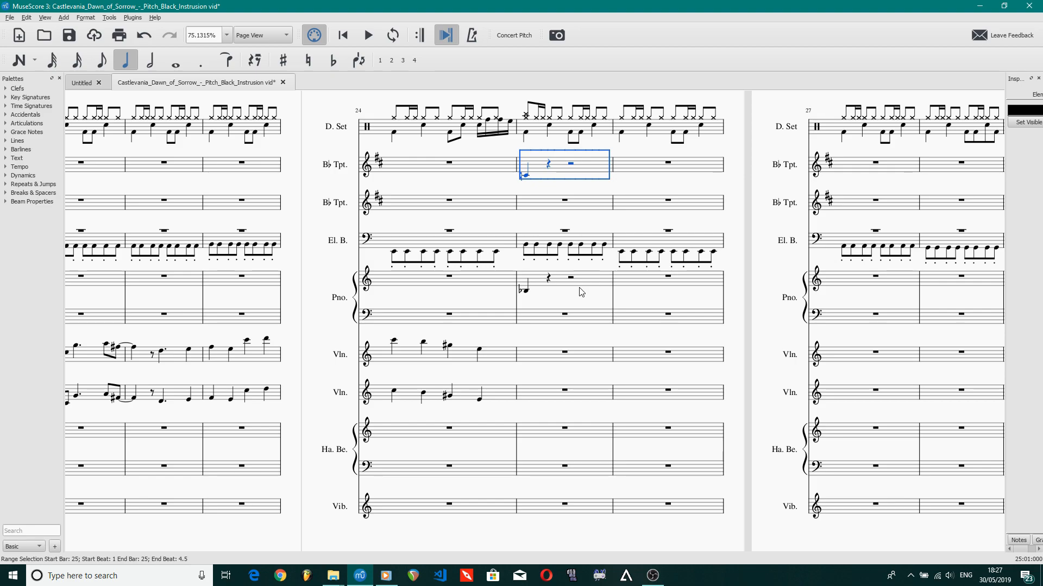
pyautogui.click(553, 288)
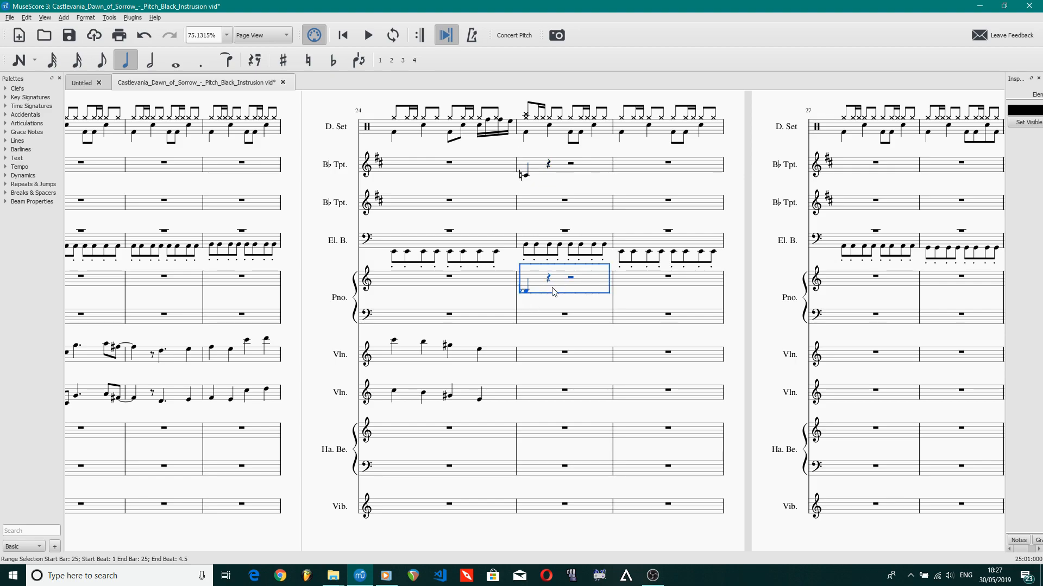
pyautogui.hotkey('ctrl', 'z')
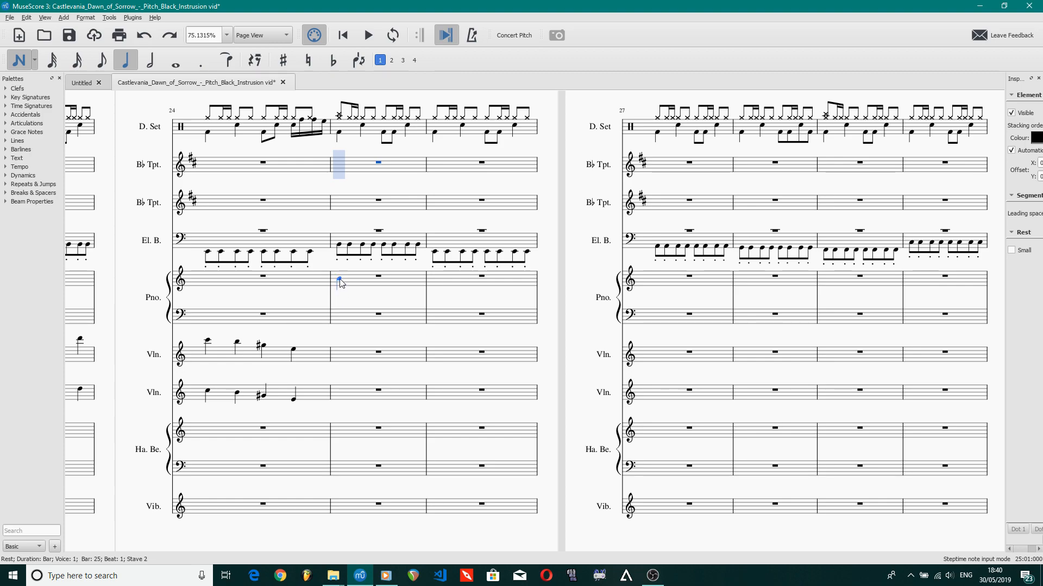
# - Enter a crotchet A3 in the upper piano staff of bar 25 and play the reference recording in the media player for comparison
pyautogui.click(340, 284)
pyautogui.hotkey('ctrl', 'Down')
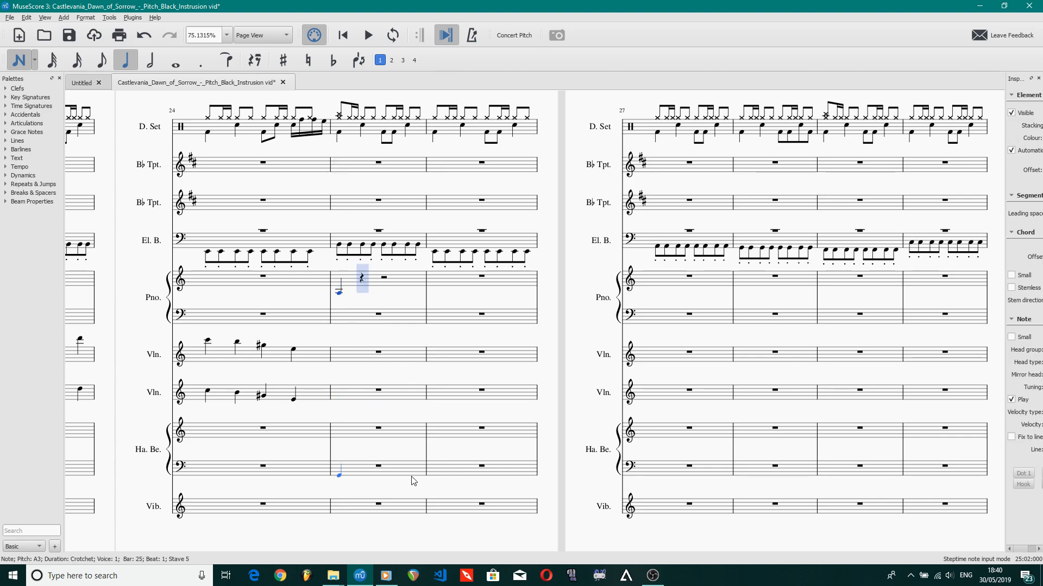
pyautogui.click(387, 580)
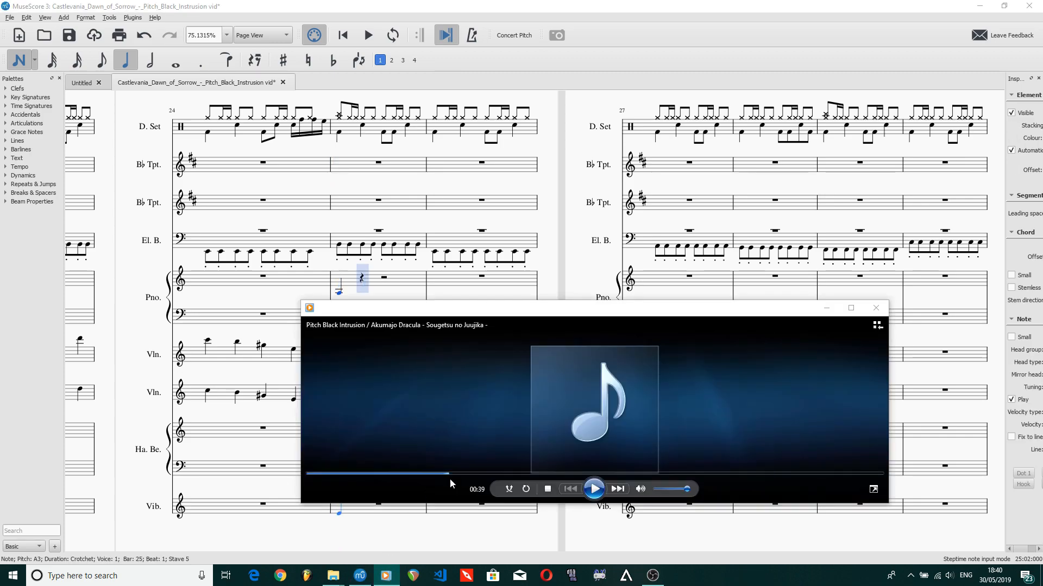
pyautogui.click(593, 489)
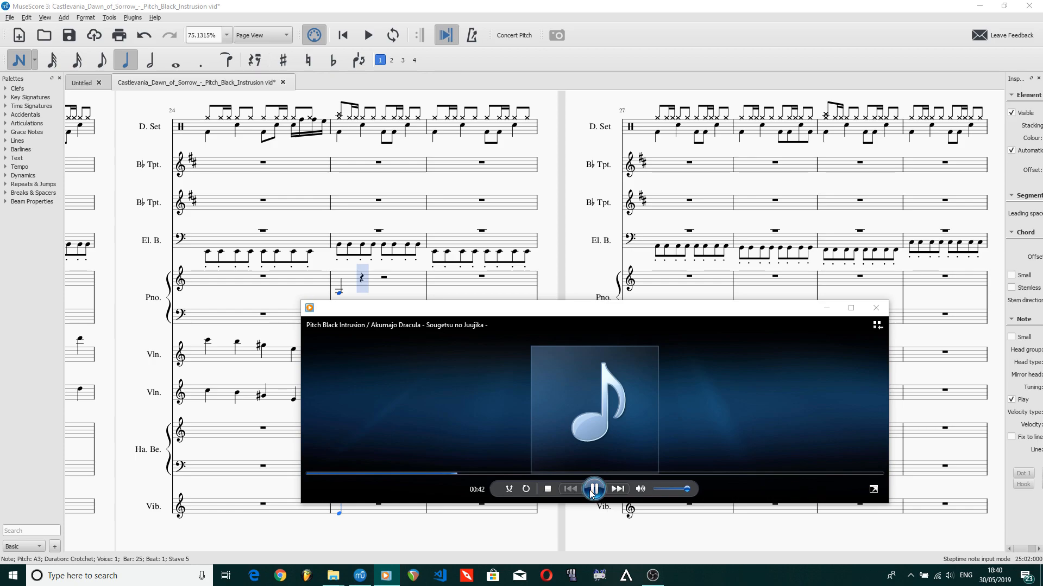
# - Try adding a D4 to the piano note in bar 25, and clear the trial notes from the bar
pyautogui.click(340, 291)
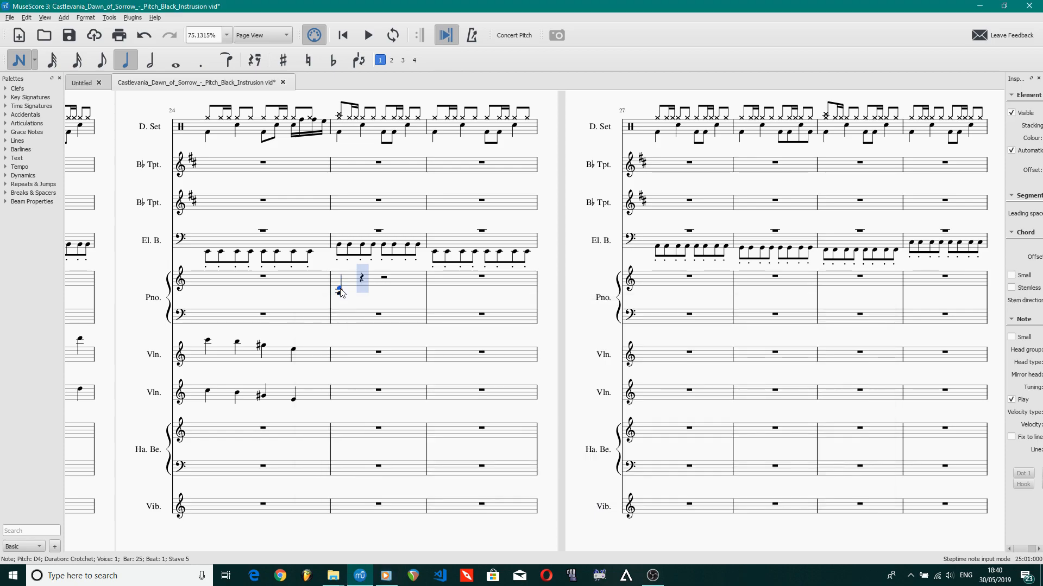
pyautogui.press('Escape')
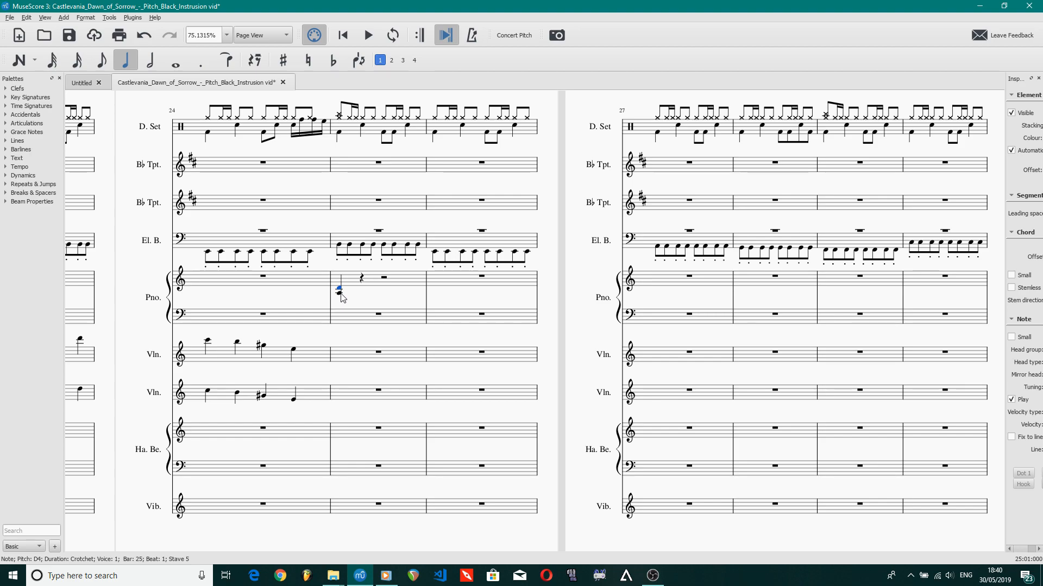
pyautogui.click(342, 300)
pyautogui.press('Delete')
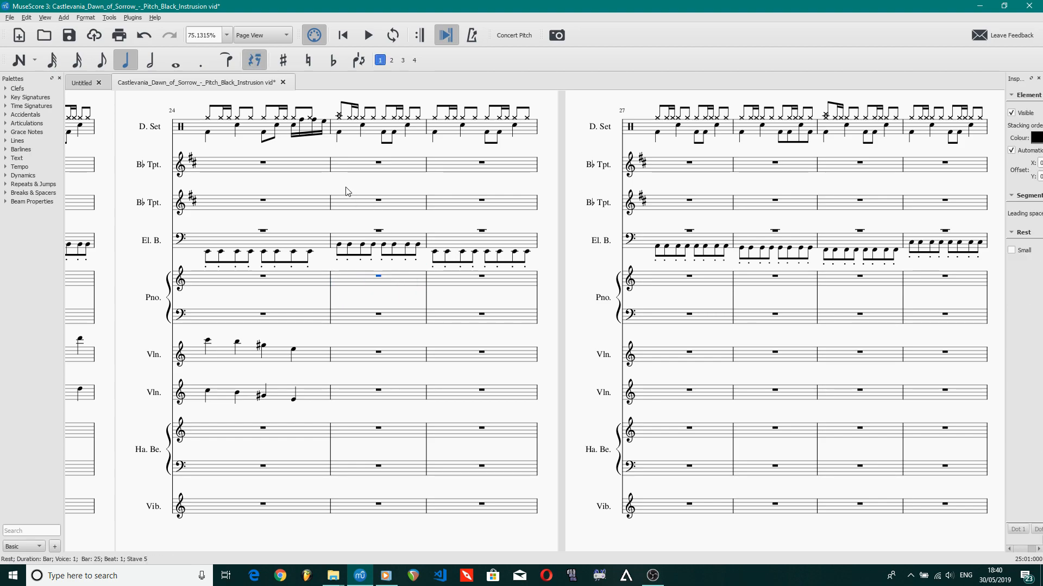
# - Enter a crotchet E5 on beat 1 of bar 25 in the first trumpet staff
pyautogui.press('n')
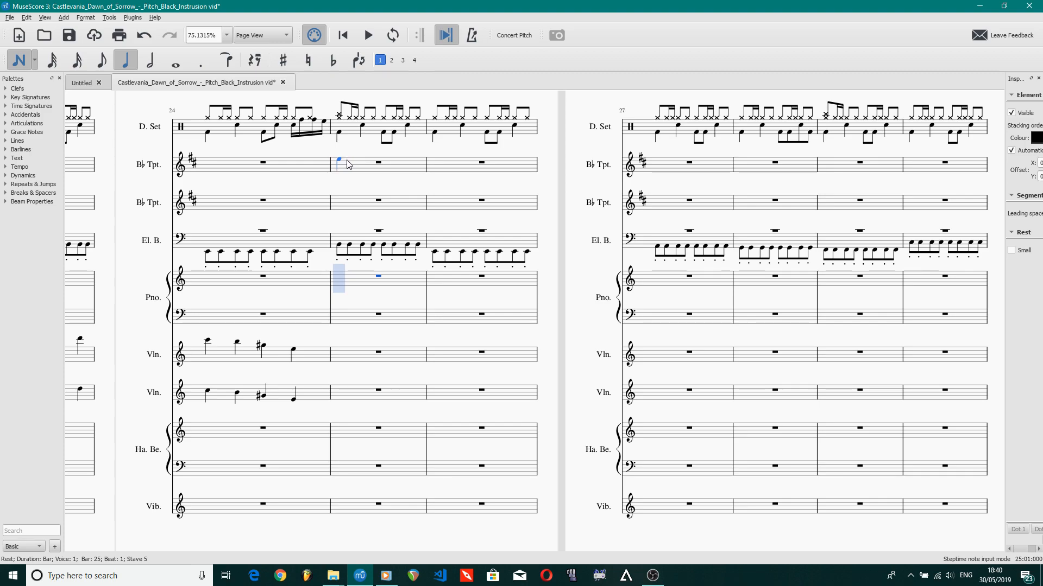
pyautogui.click(340, 160)
pyautogui.press('Escape')
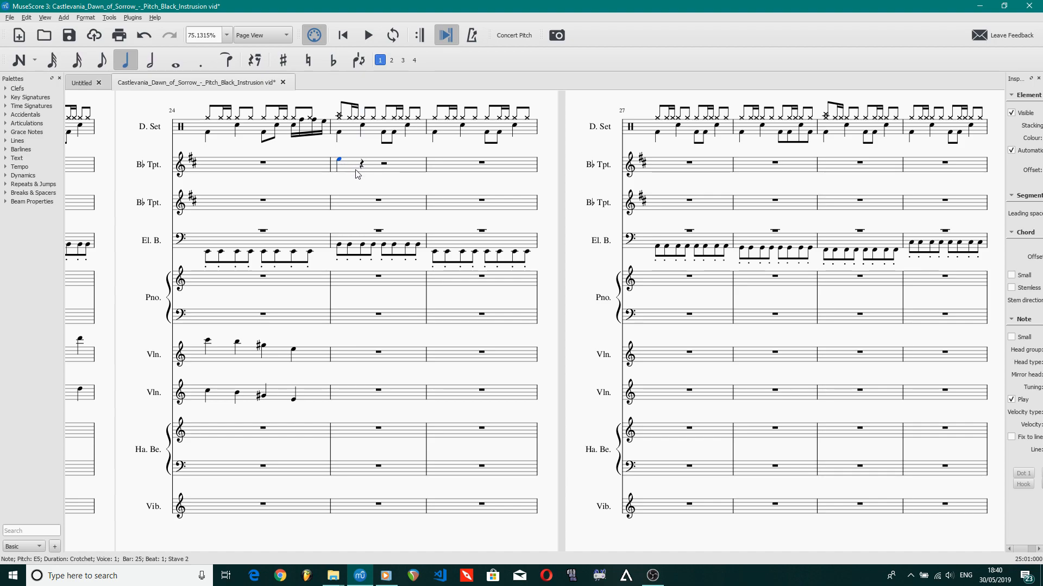
# - Enter a trial crotchet in bar 25 of the upper piano staff, compare it with the trumpet note, and clear the piano bar
pyautogui.press('n')
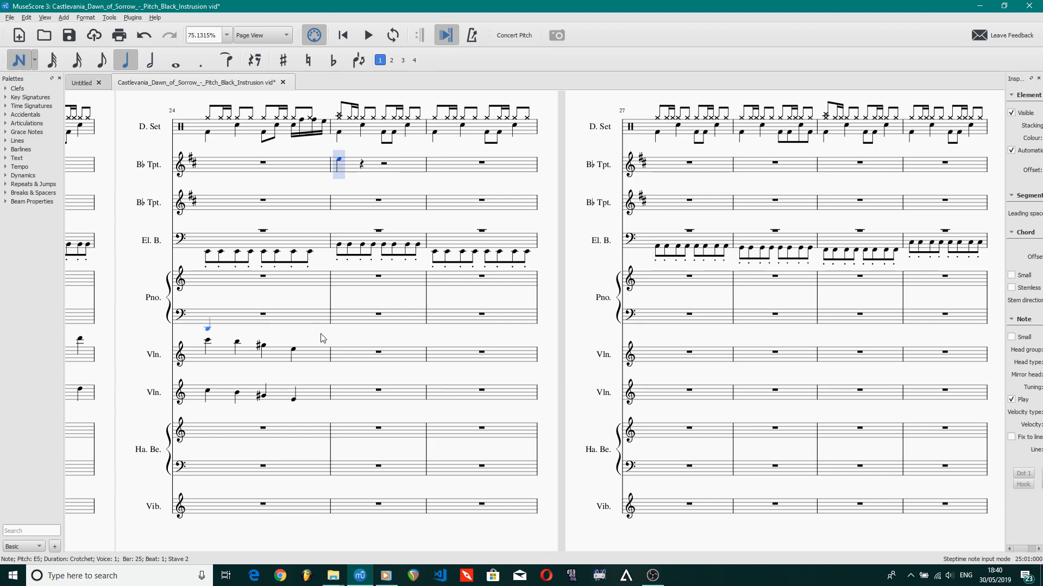
pyautogui.click(341, 294)
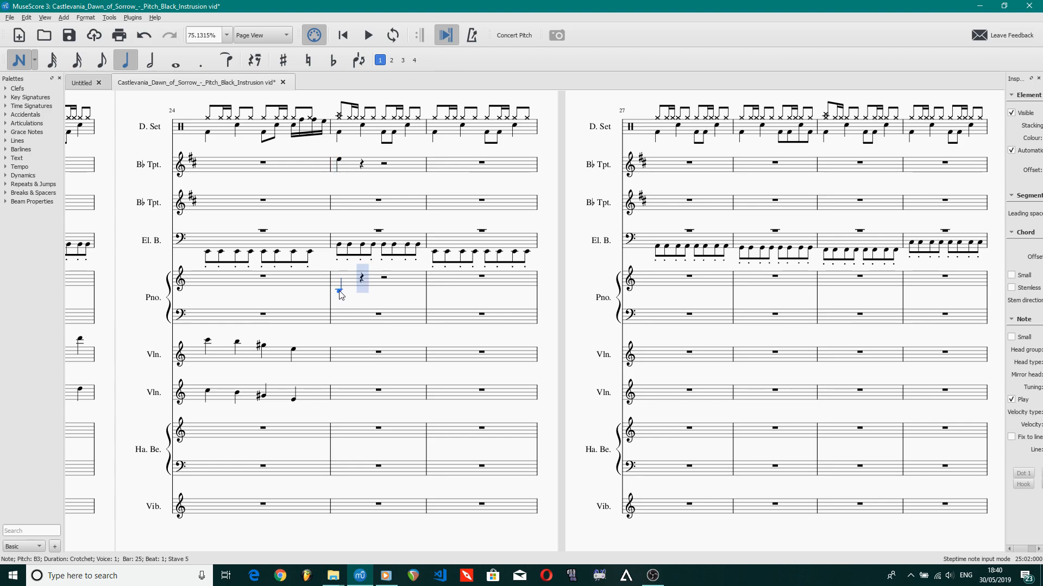
pyautogui.press('Escape')
pyautogui.click(341, 163)
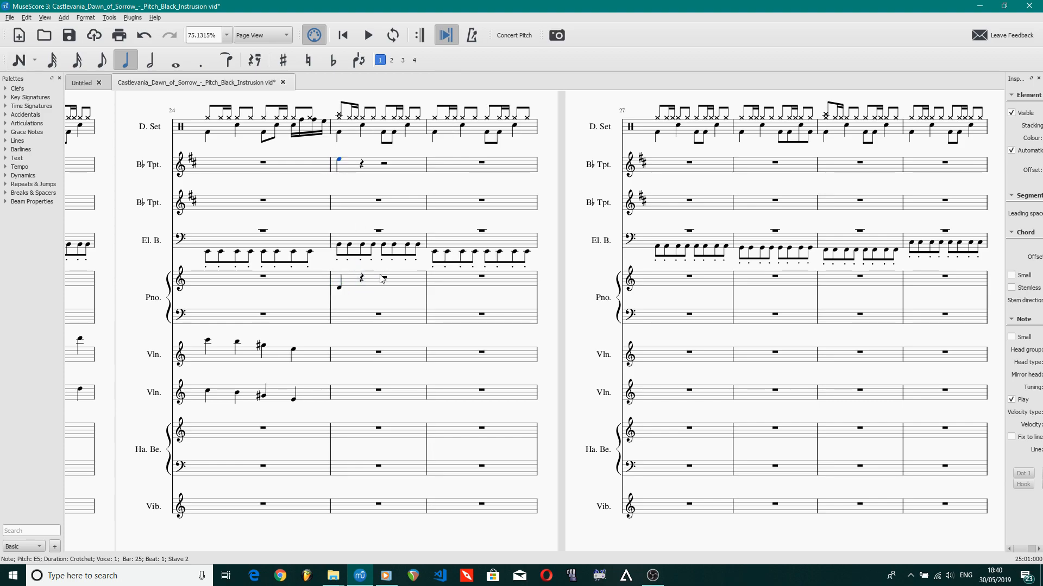
pyautogui.click(405, 283)
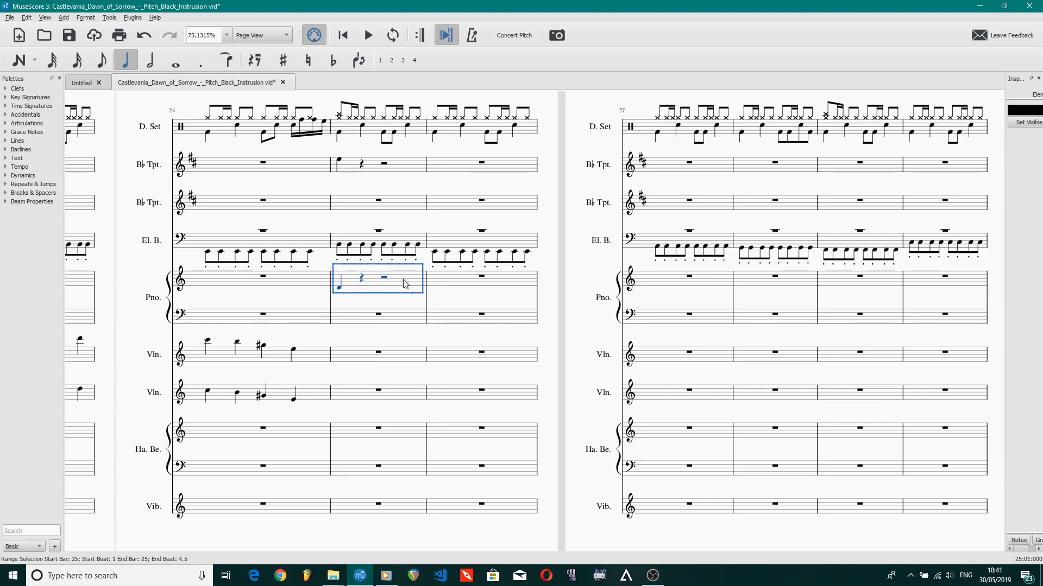
pyautogui.press('Delete')
# - Listen to the first trumpet note of bar 25, and replay the matching passage of the reference recording in the media player
pyautogui.click(340, 161)
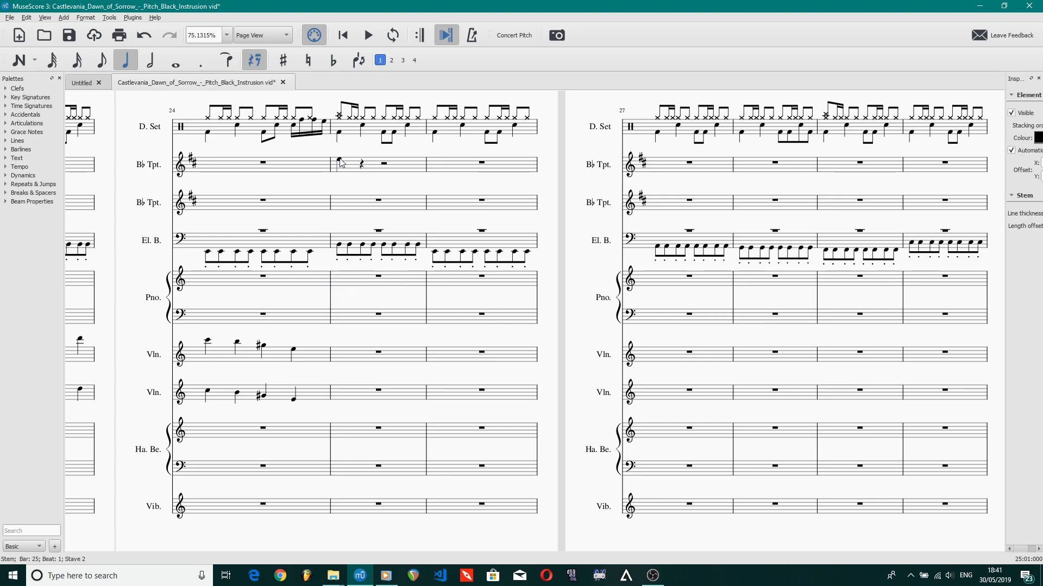
pyautogui.click(340, 161)
pyautogui.click(386, 576)
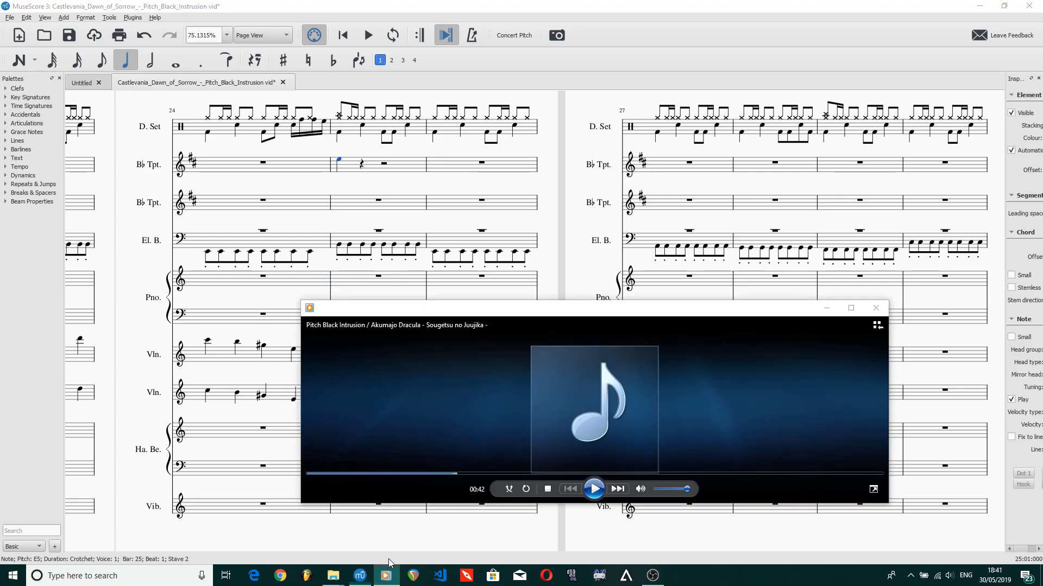
pyautogui.click(594, 489)
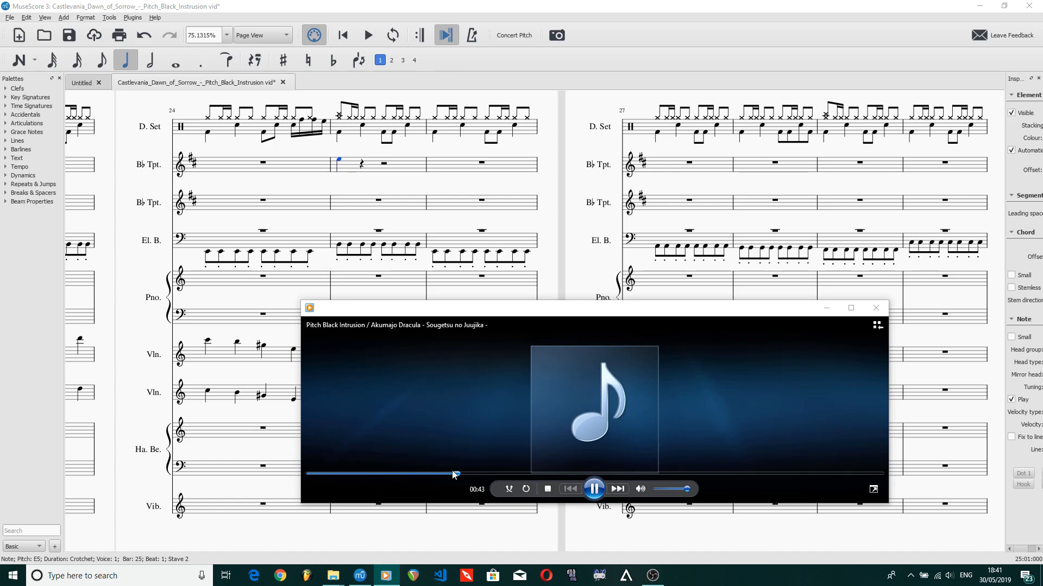
pyautogui.click(451, 474)
pyautogui.click(600, 488)
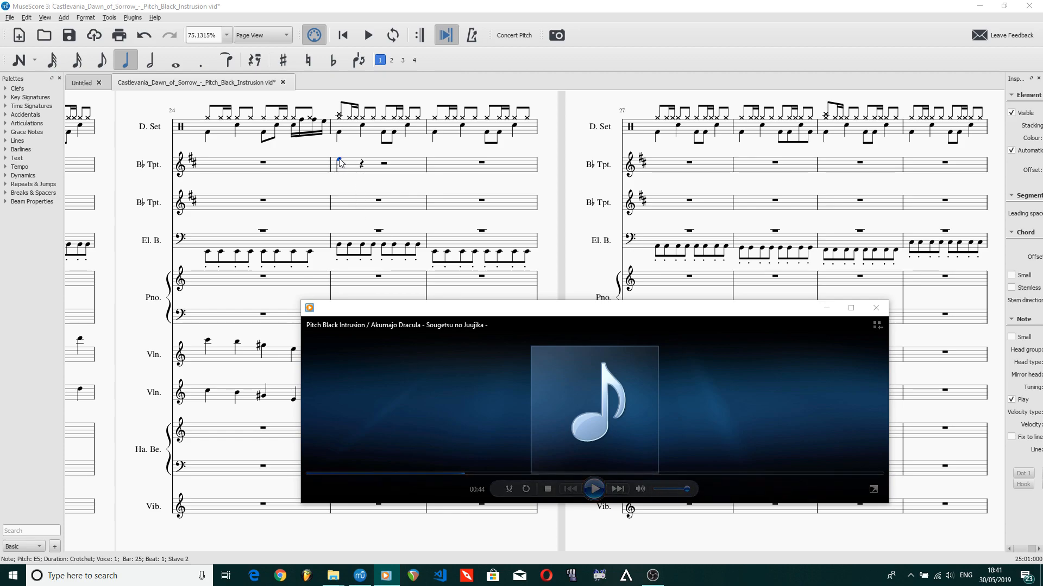
# - Add a quaver rest on beat 2 and semiquavers E5, F#5 and G5 to the first trumpet's bar 25, and play it back
pyautogui.click(340, 163)
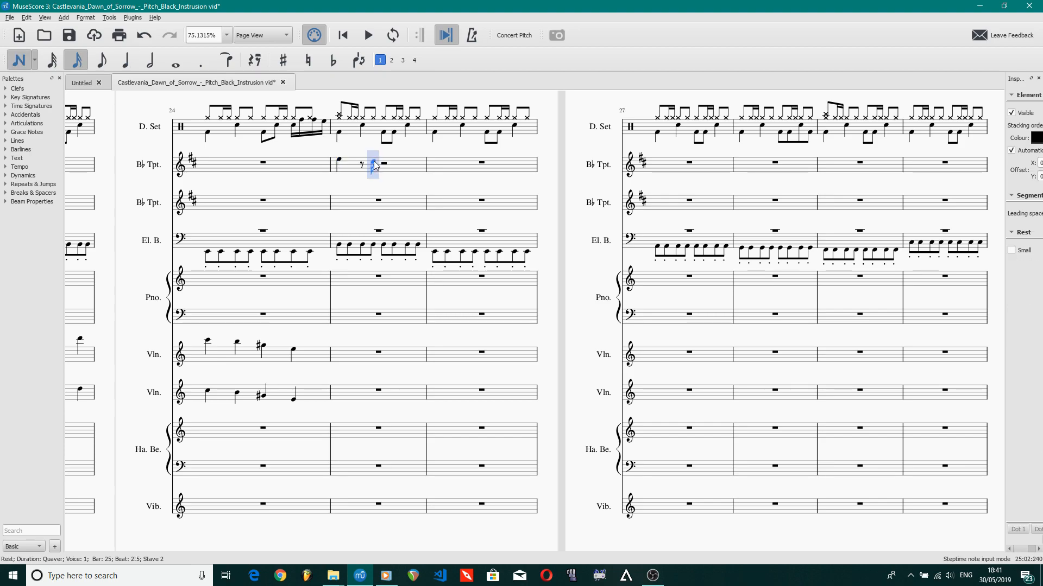
pyautogui.click(373, 160)
pyautogui.click(385, 159)
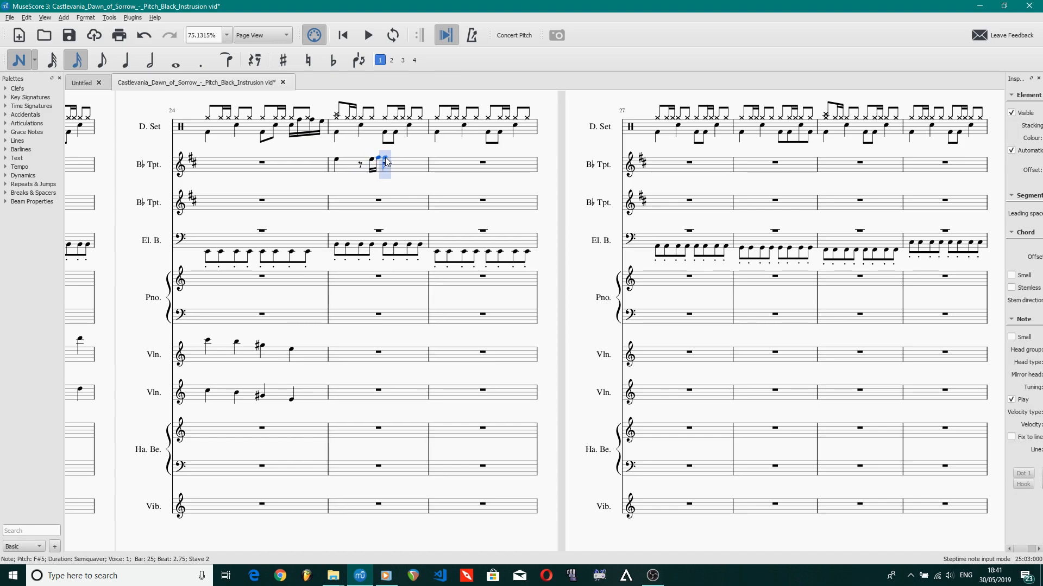
pyautogui.click(384, 157)
pyautogui.press('Escape')
pyautogui.press('space')
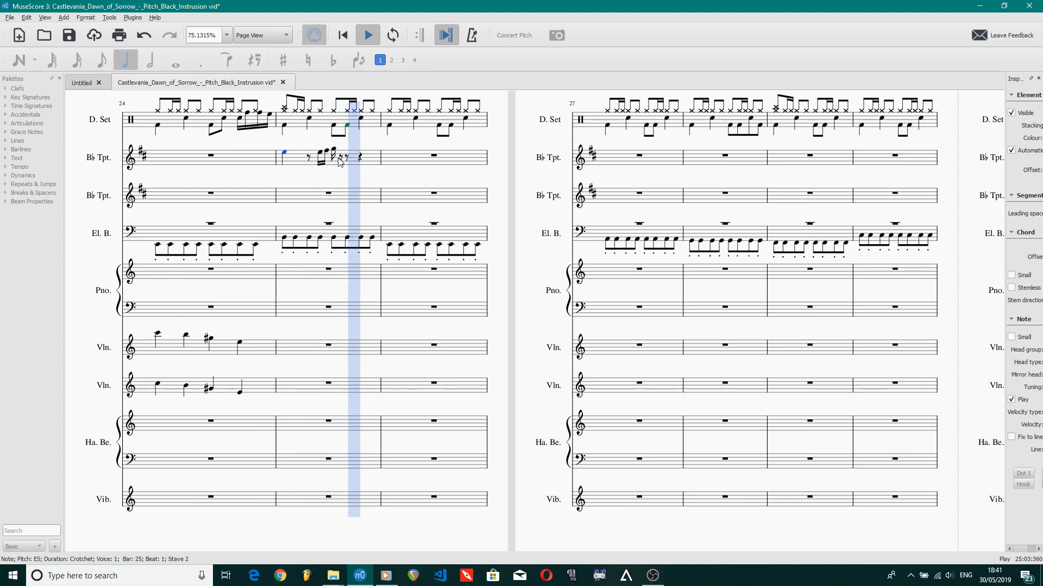
pyautogui.press('space')
# - Change the trumpet's G5 on beat 3 of bar 25 to a crotchet and play the bar from its first note
pyautogui.press('n')
pyautogui.press('Escape')
pyautogui.click(335, 153)
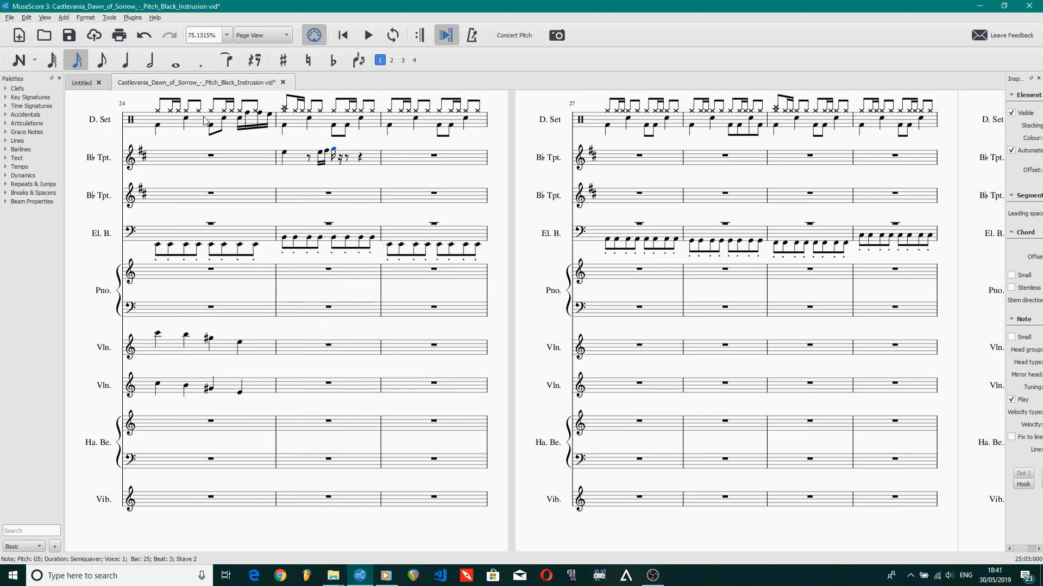
pyautogui.click(126, 60)
pyautogui.click(286, 153)
pyautogui.press('space')
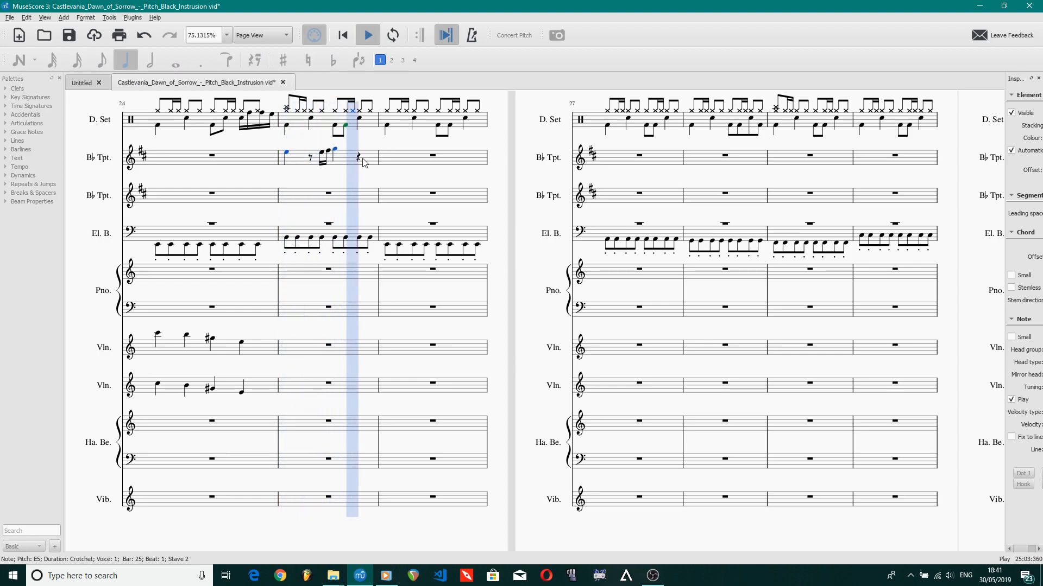
# - Enter a crotchet E5 on beat 4 of the first trumpet's bar 25 and a crotchet C#5 opening bar 26, and play from bar 25
pyautogui.press('space')
pyautogui.press('n')
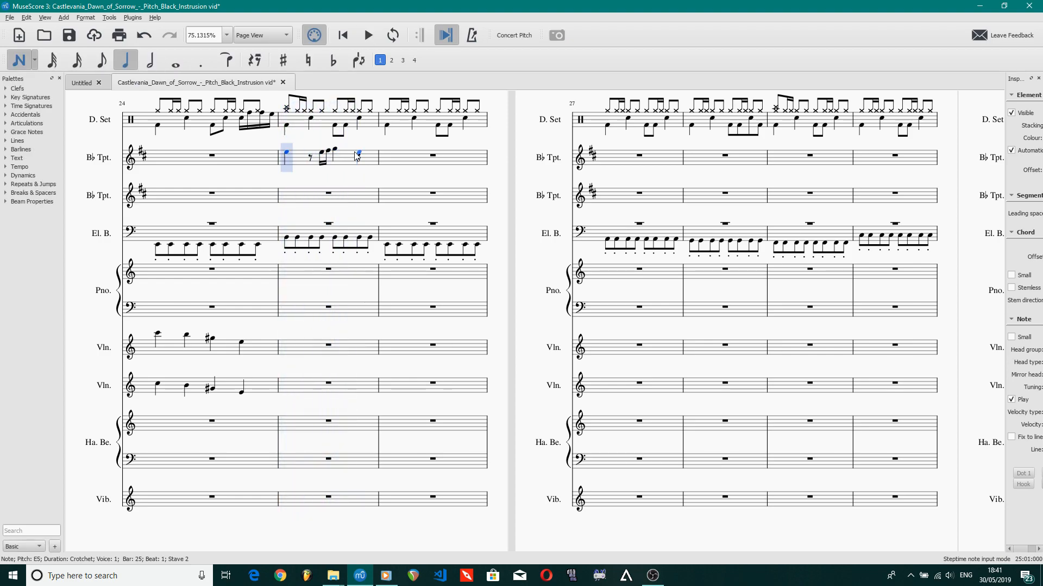
pyautogui.click(355, 156)
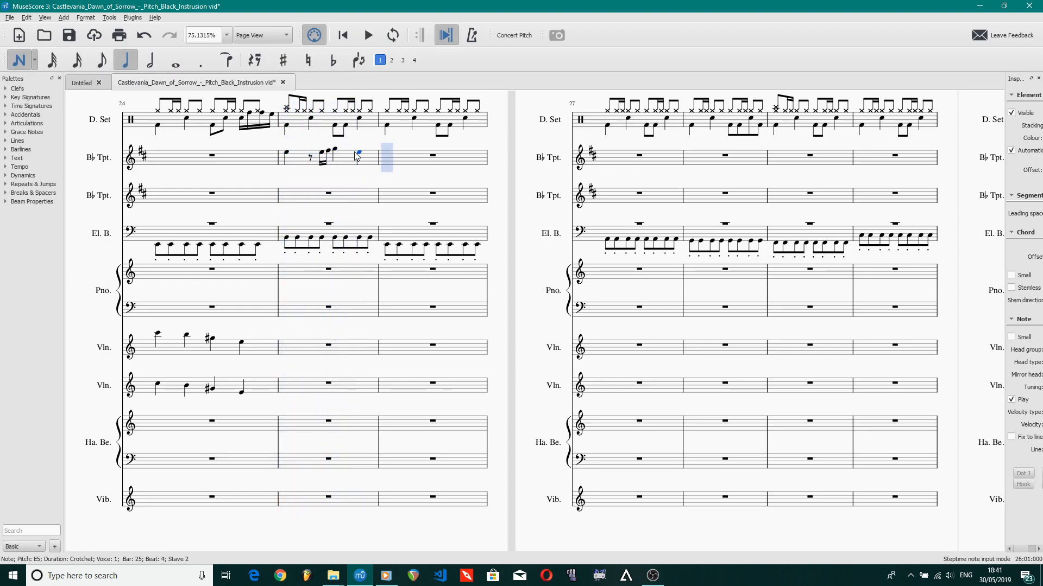
pyautogui.click(386, 158)
pyautogui.press('Up')
pyautogui.press('Up')
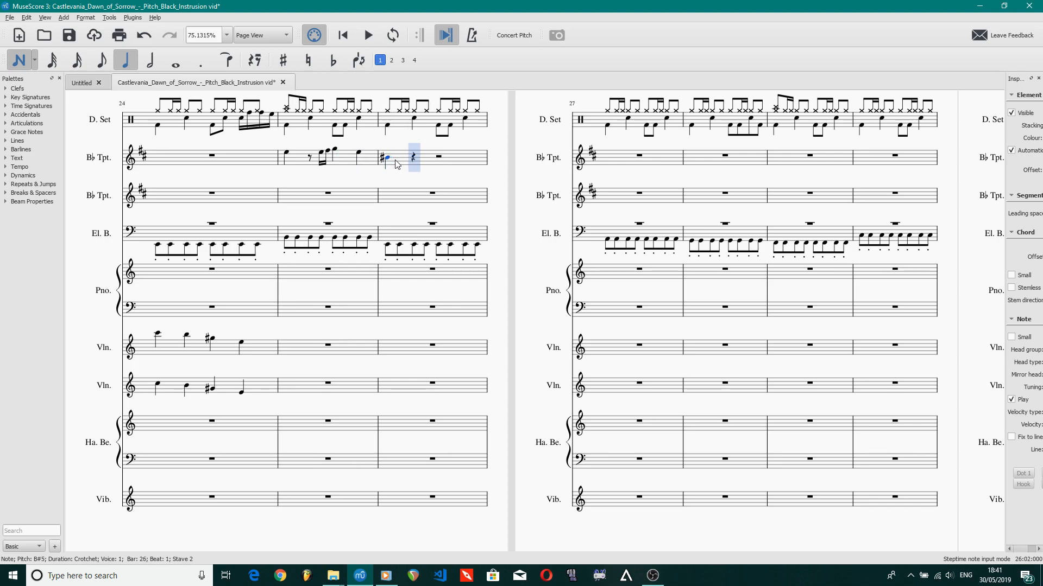
pyautogui.press('Escape')
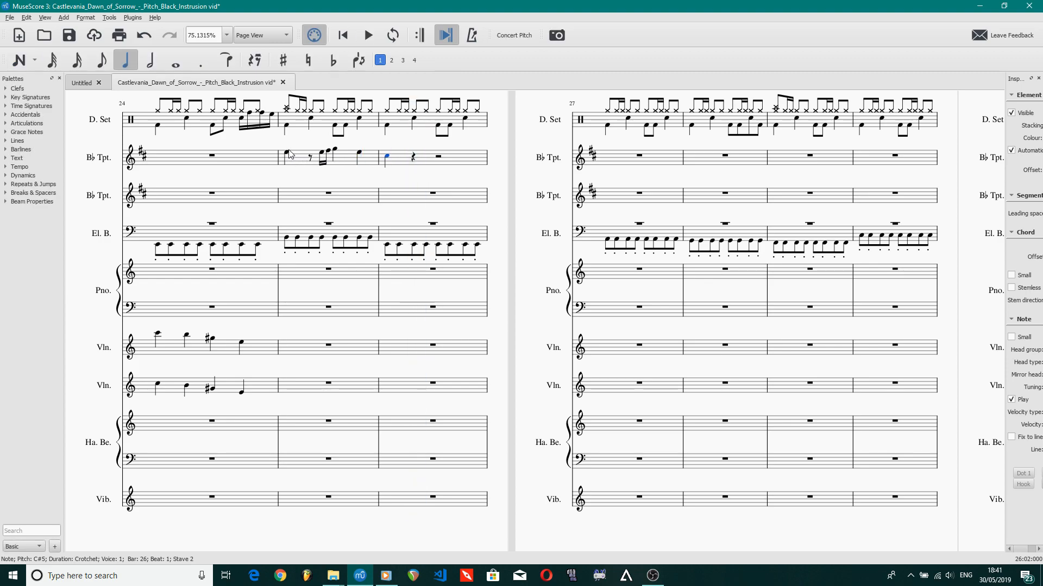
pyautogui.click(288, 153)
pyautogui.press('space')
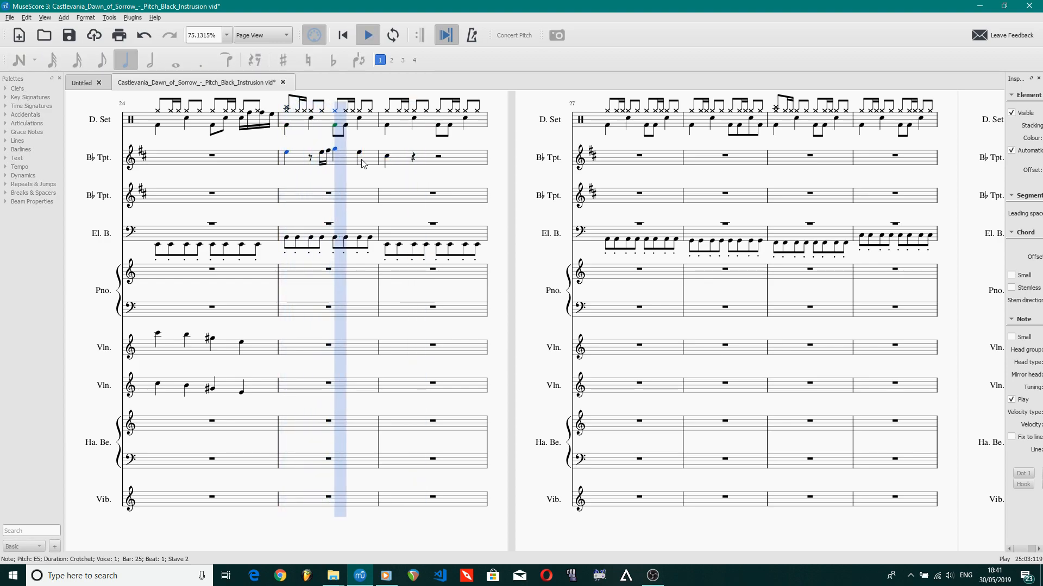
pyautogui.press('space')
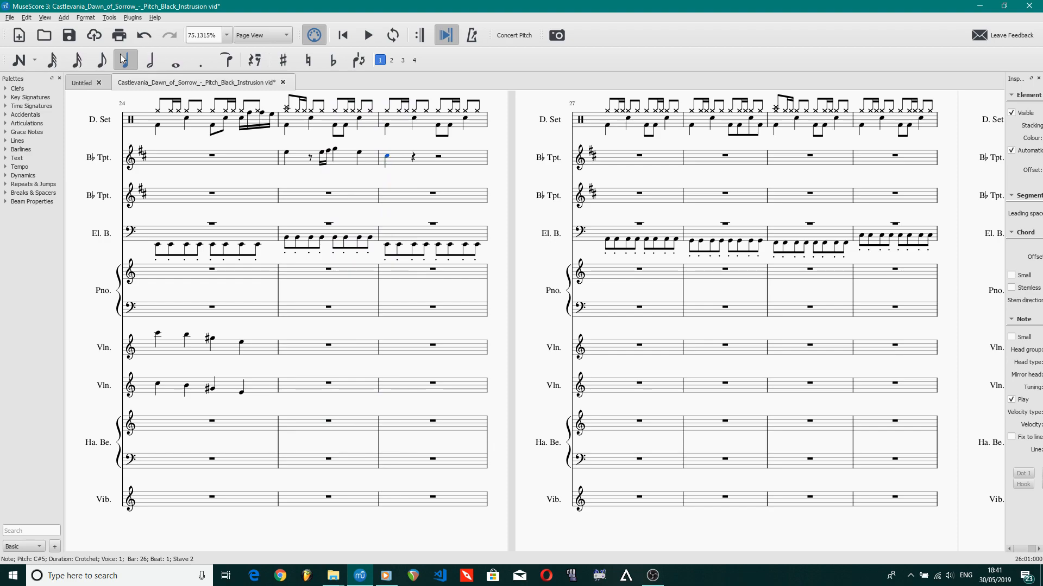
# - Lengthen the trumpet's C#5 in bar 26 to a dotted minim, checking it against the reference recording, and play the phrase from bar 25
pyautogui.click(147, 64)
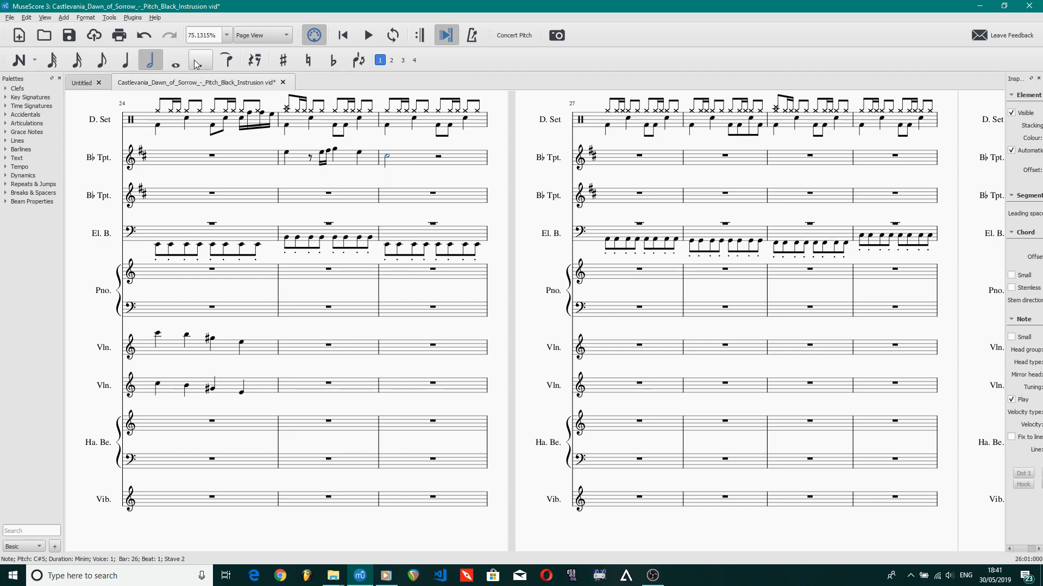
pyautogui.click(385, 576)
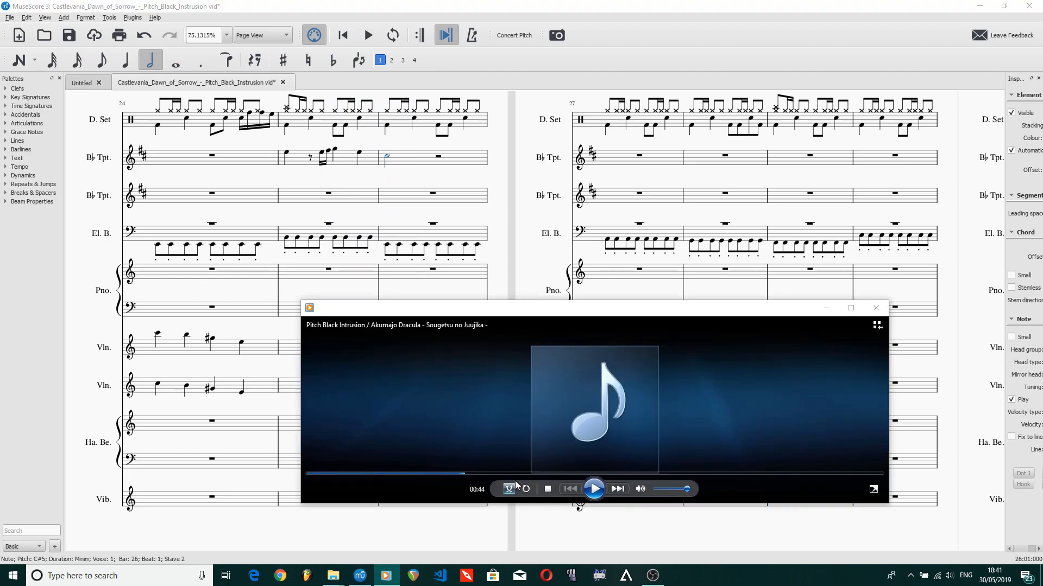
pyautogui.click(459, 474)
pyautogui.click(389, 158)
pyautogui.click(208, 67)
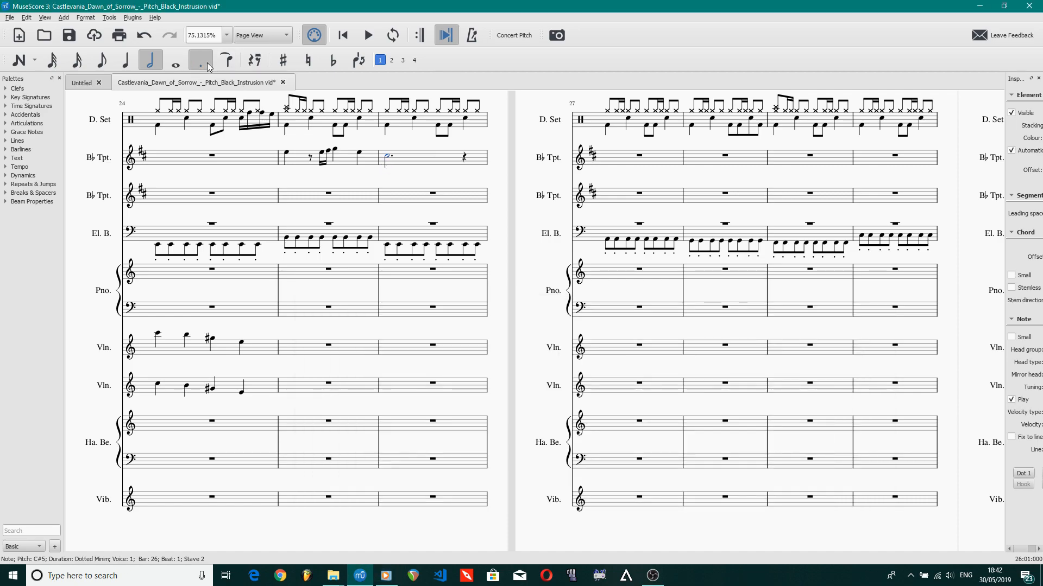
pyautogui.click(288, 154)
pyautogui.press('space')
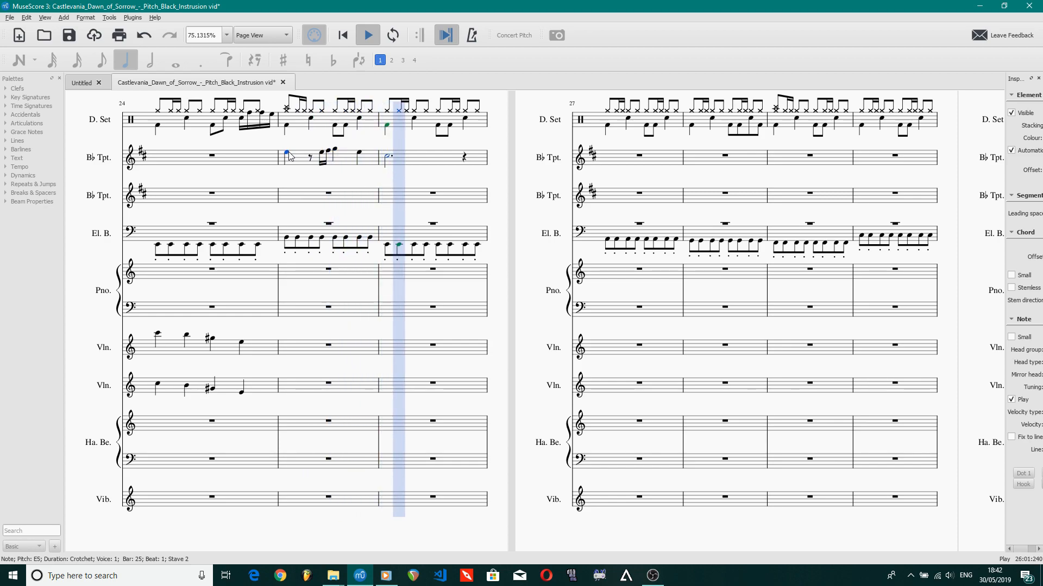
pyautogui.press('space')
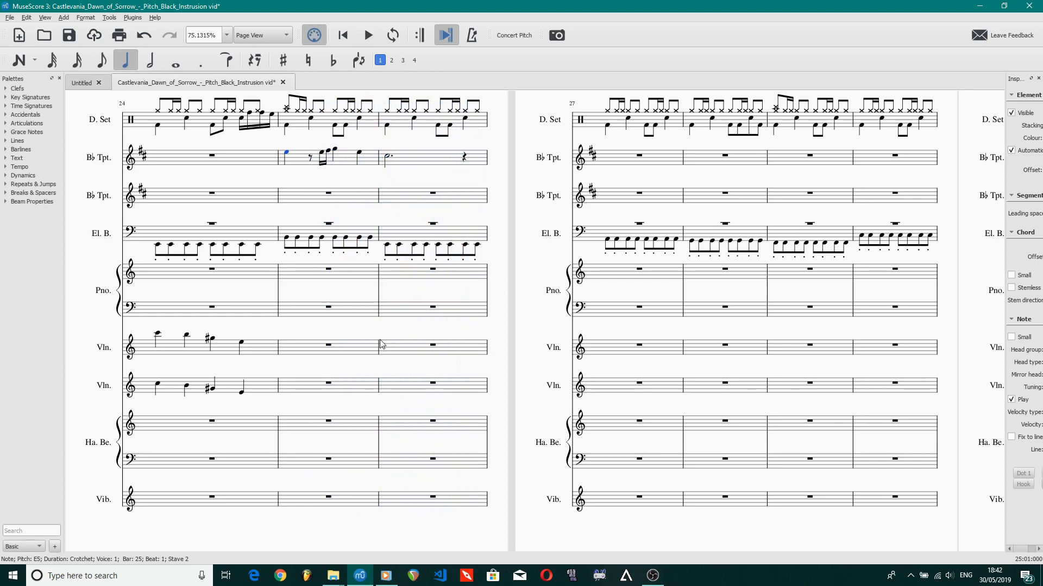
# - Replay the passage matching bars 25 to 26 in the media player and pause it
pyautogui.click(386, 575)
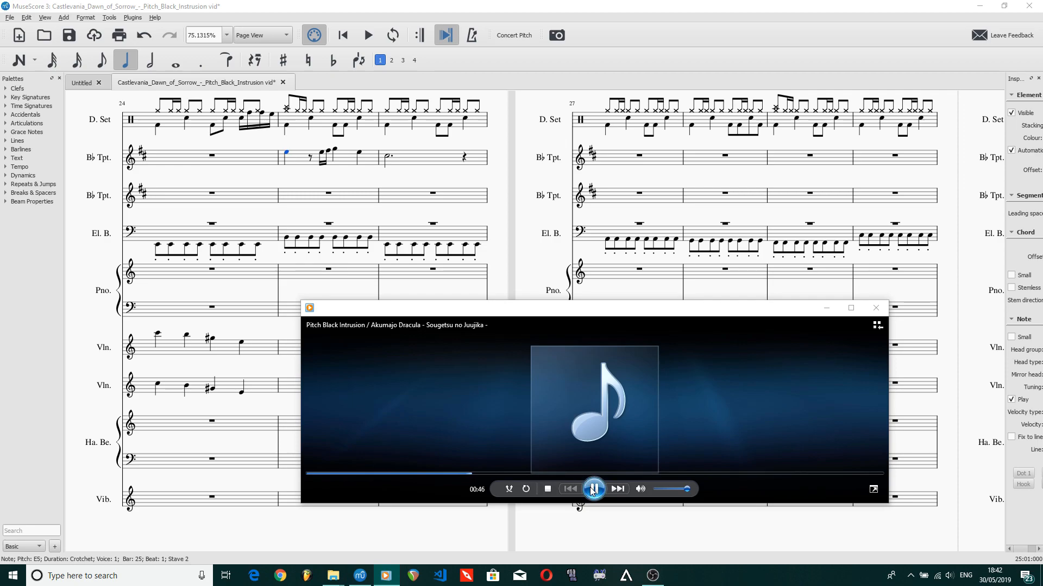
pyautogui.click(467, 476)
pyautogui.click(455, 476)
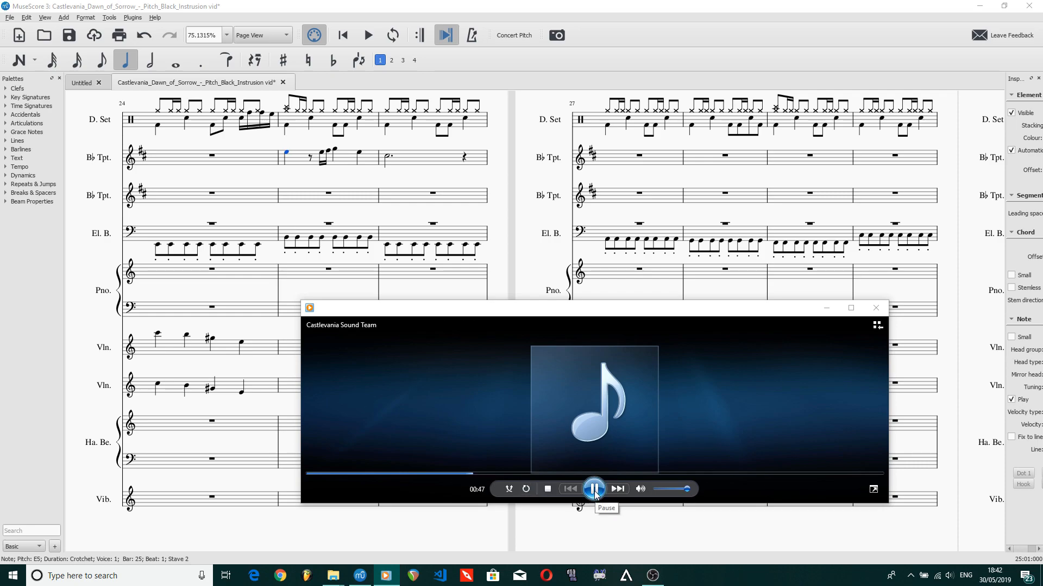
pyautogui.click(594, 491)
# - Copy the first trumpet's phrase from bars 25 and 26 into bars 27 and 28
pyautogui.click(284, 158)
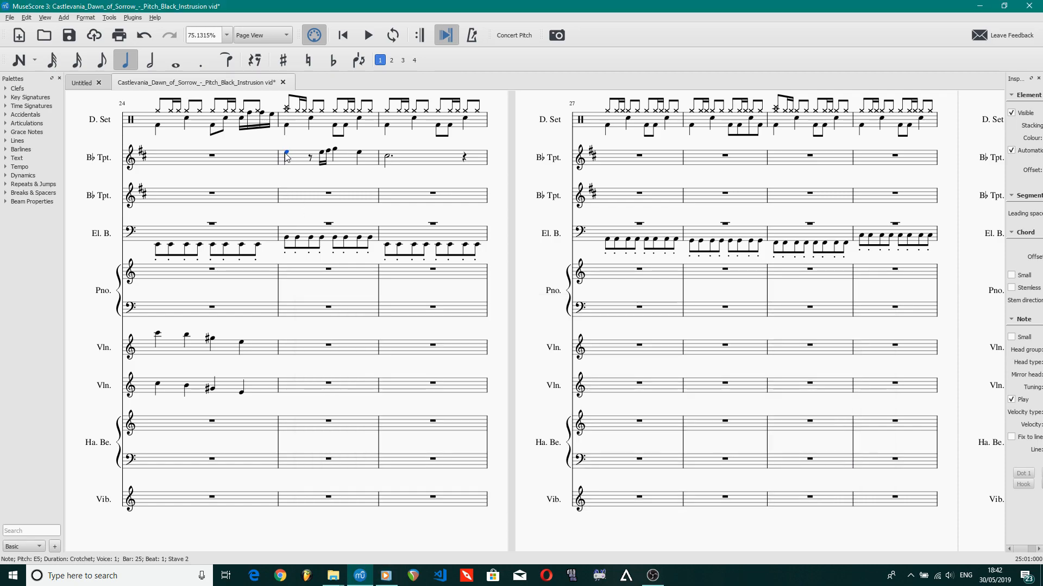
pyautogui.keyDown('shift'); pyautogui.click(407, 164); pyautogui.keyUp('shift')
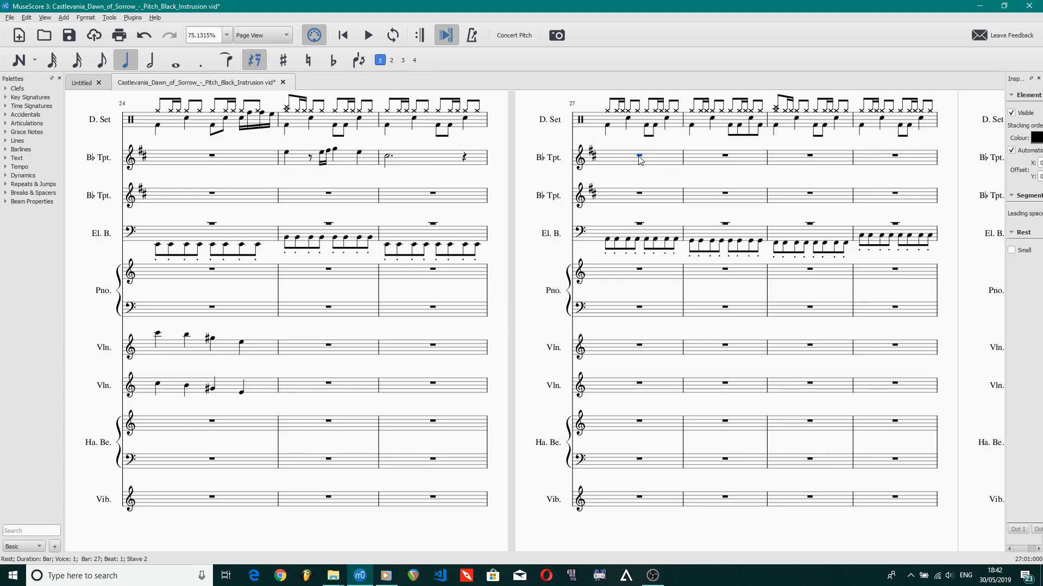
pyautogui.hotkey('ctrl', 'v')
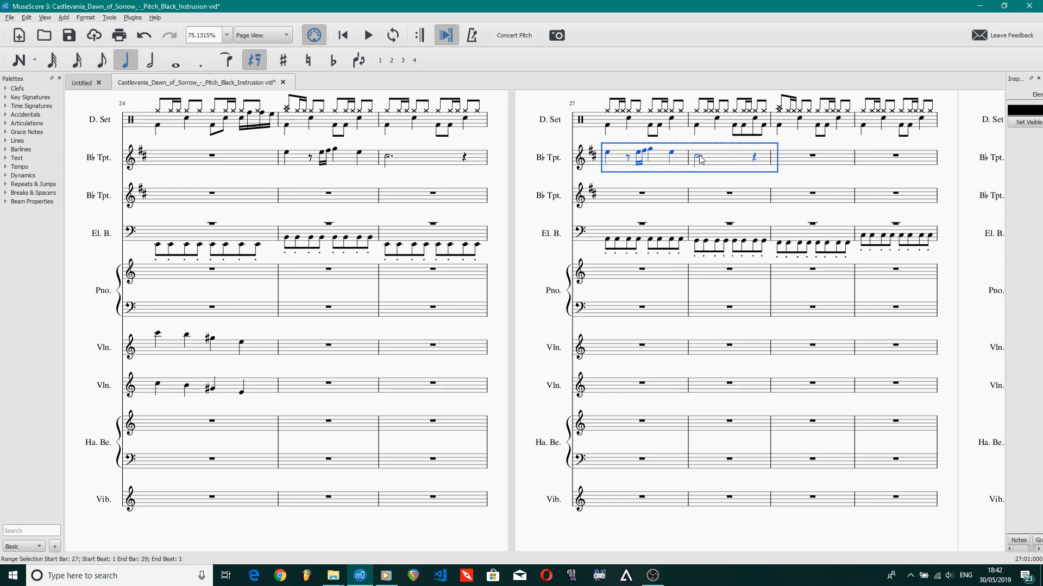
# - Transpose the copied trumpet phrase in bars 27 and 28 down a whole tone and play it back
pyautogui.click(698, 159)
pyautogui.keyDown('shift'); pyautogui.click(641, 160); pyautogui.keyUp('shift')
pyautogui.press('Down')
pyautogui.press('space')
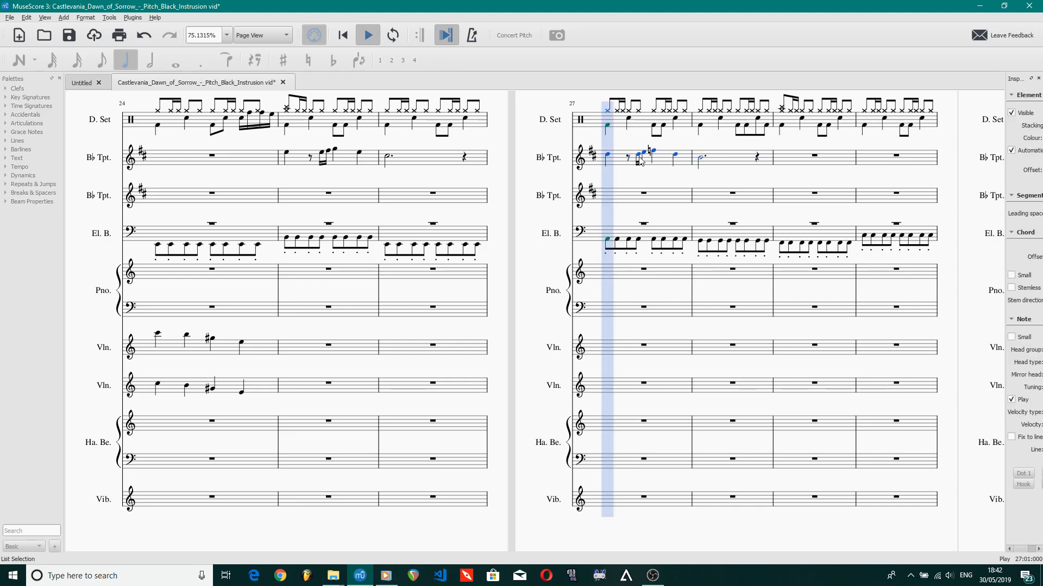
pyautogui.press('space')
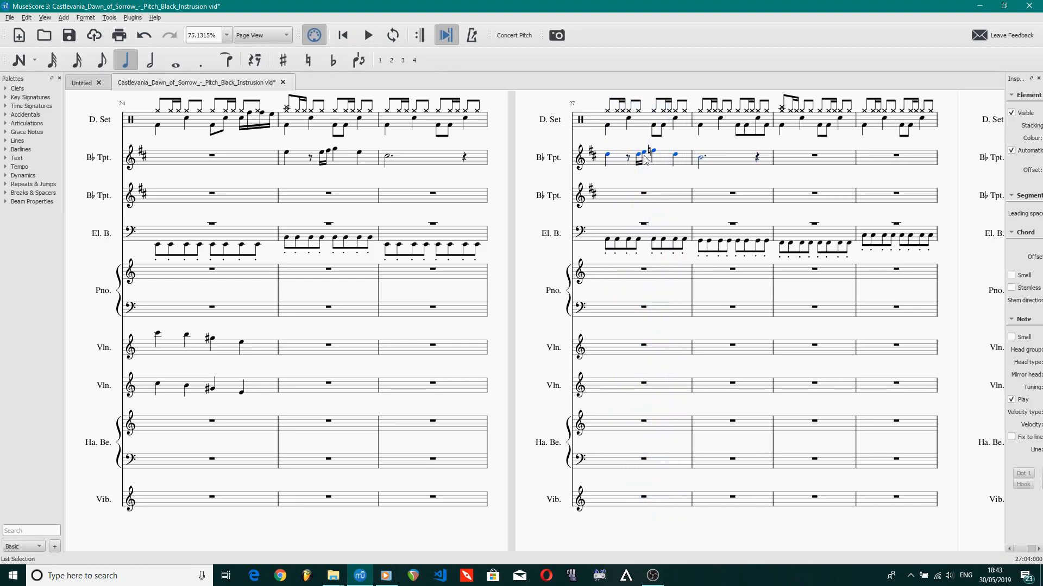
# - Raise the trumpet's F natural on beat 3 of bar 27 to F#5 and play from the bar's first note
pyautogui.click(654, 151)
pyautogui.press('Up')
pyautogui.press('space')
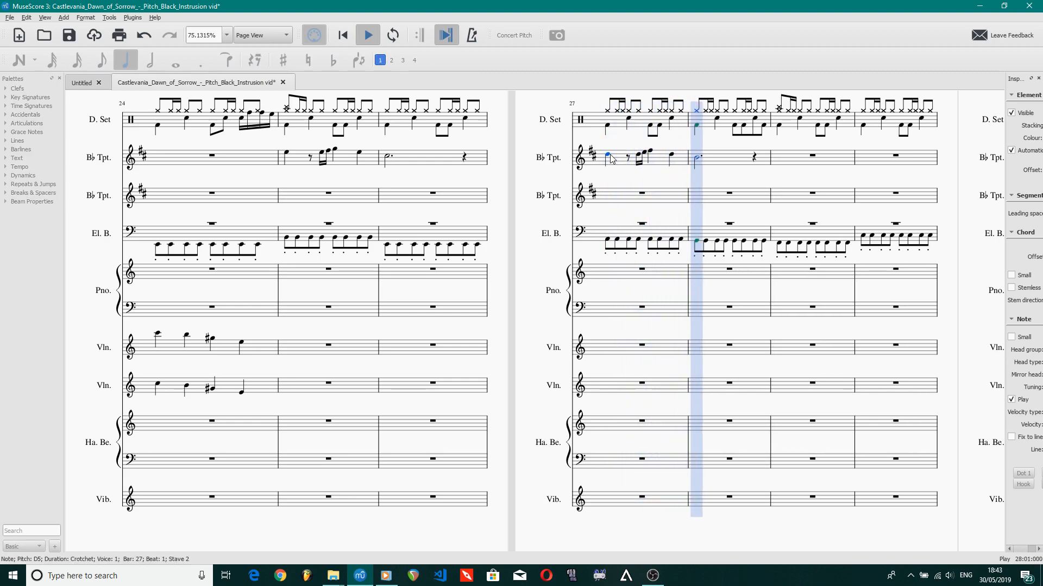
pyautogui.press('space')
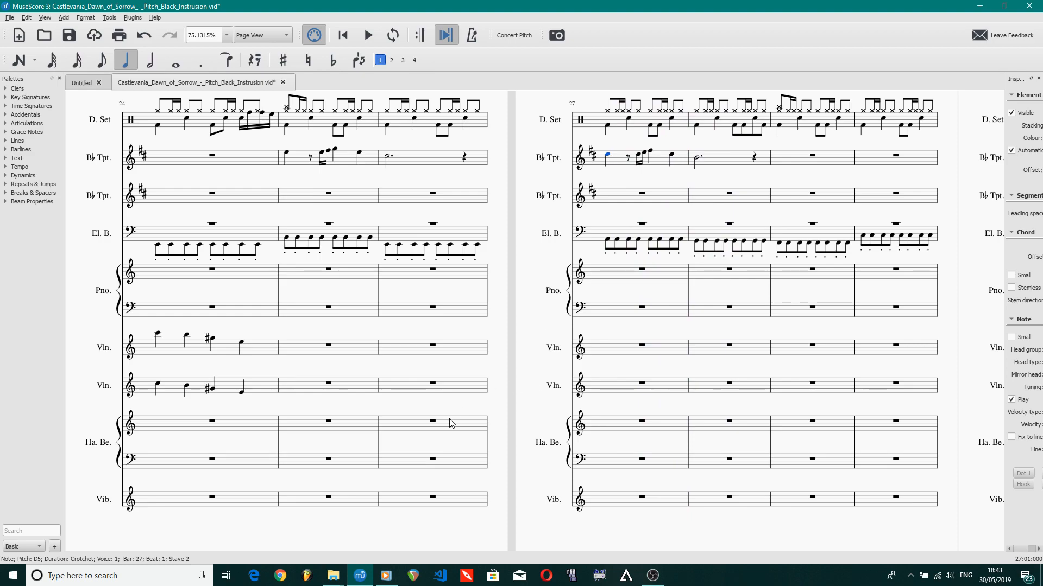
# - Replay the passage matching bars 27 and 28 in the reference recording and pause it
pyautogui.click(386, 576)
pyautogui.click(468, 473)
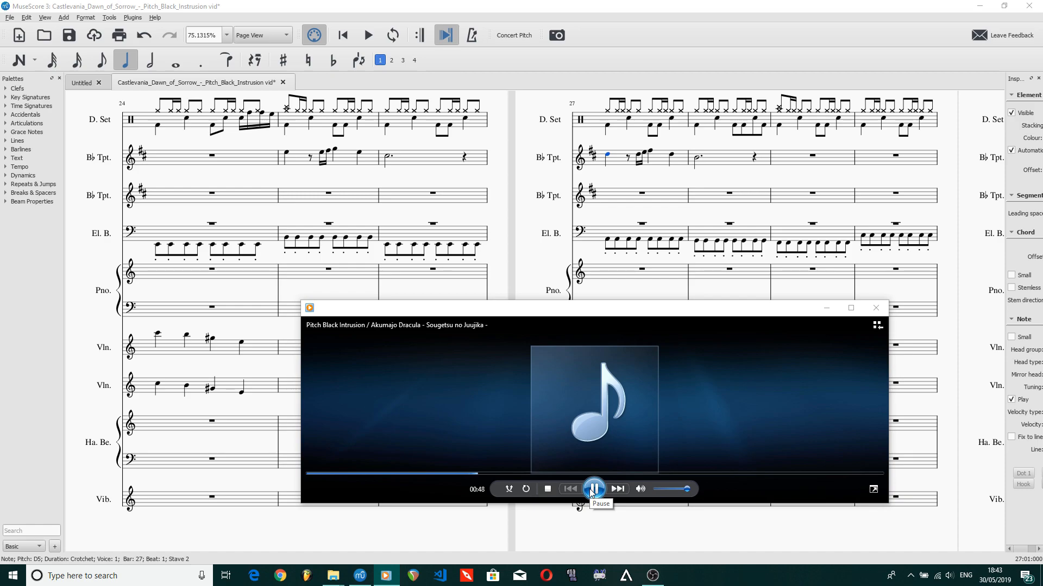
pyautogui.click(590, 490)
# - Shorten the trumpet's B4 in bar 28 to a crotchet and fill the remaining beats with crotchets D5, F#5 and B5
pyautogui.click(700, 161)
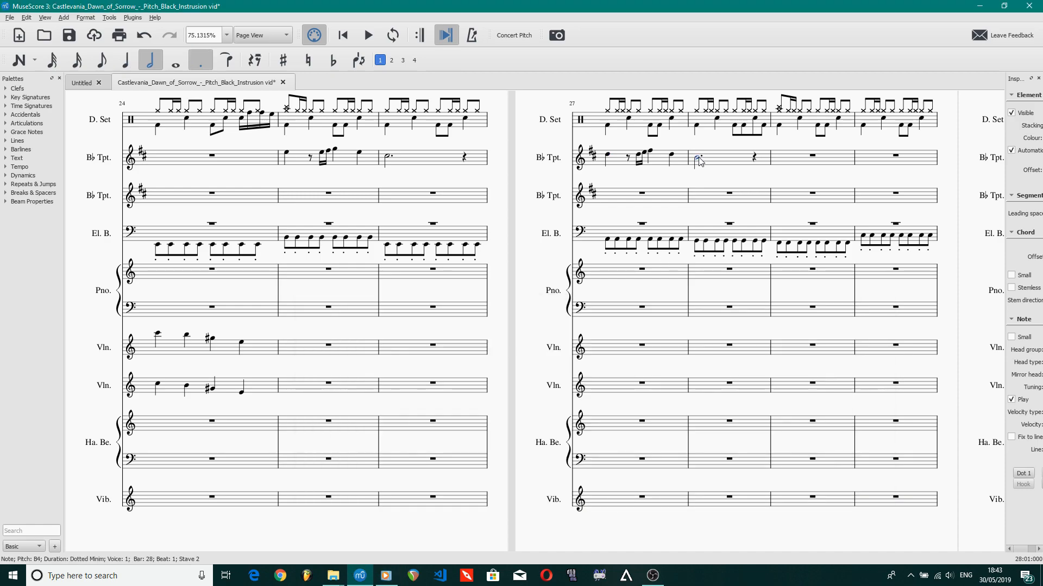
pyautogui.click(191, 66)
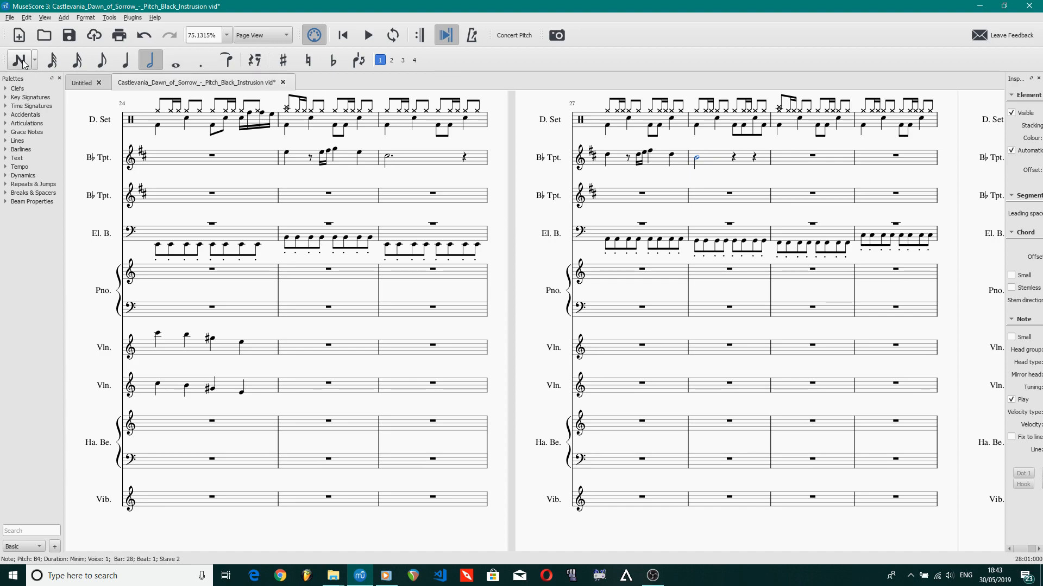
pyautogui.click(126, 60)
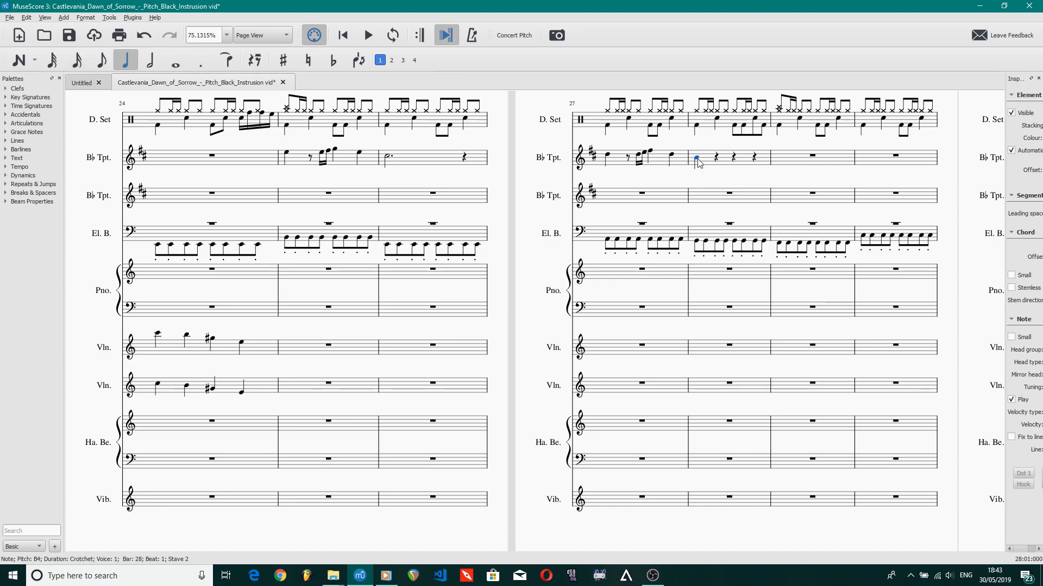
pyautogui.press('n')
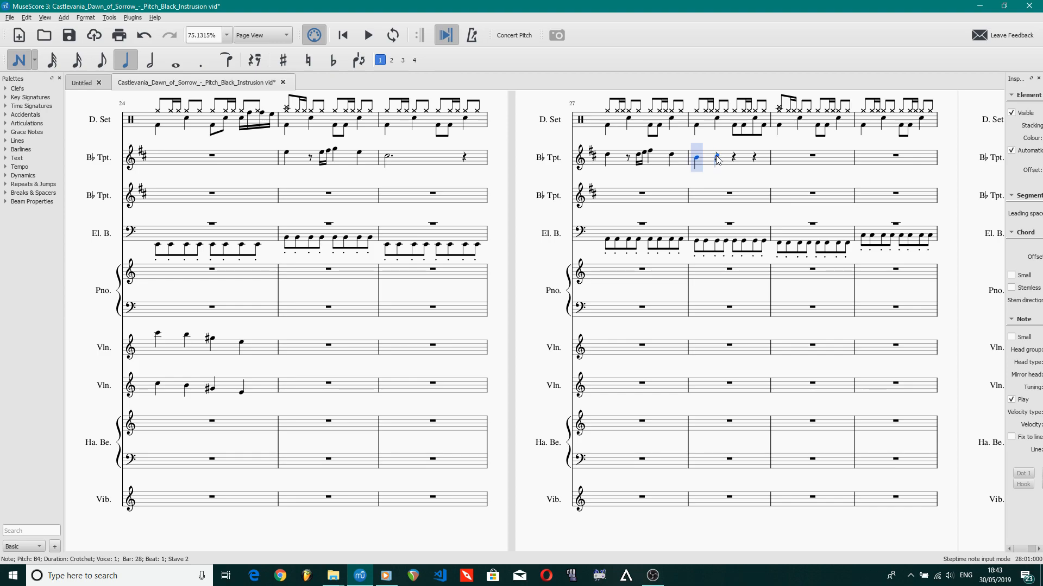
pyautogui.click(717, 157)
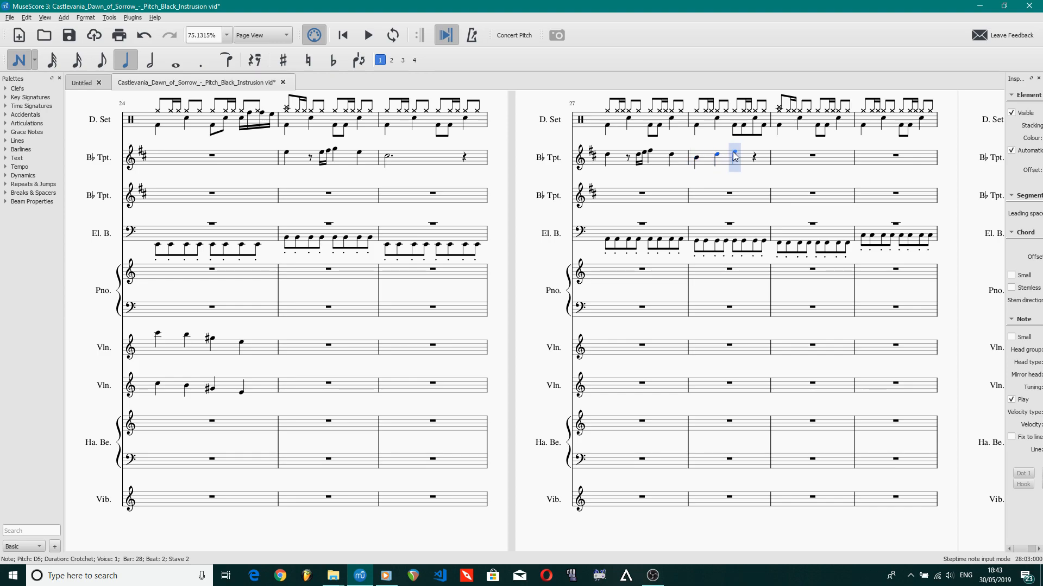
pyautogui.click(734, 149)
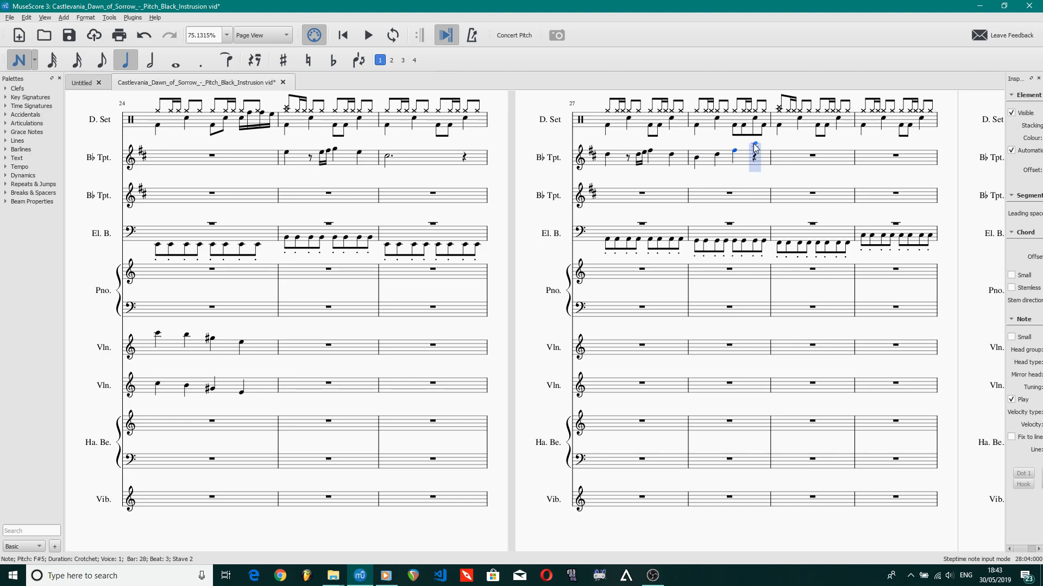
pyautogui.click(754, 149)
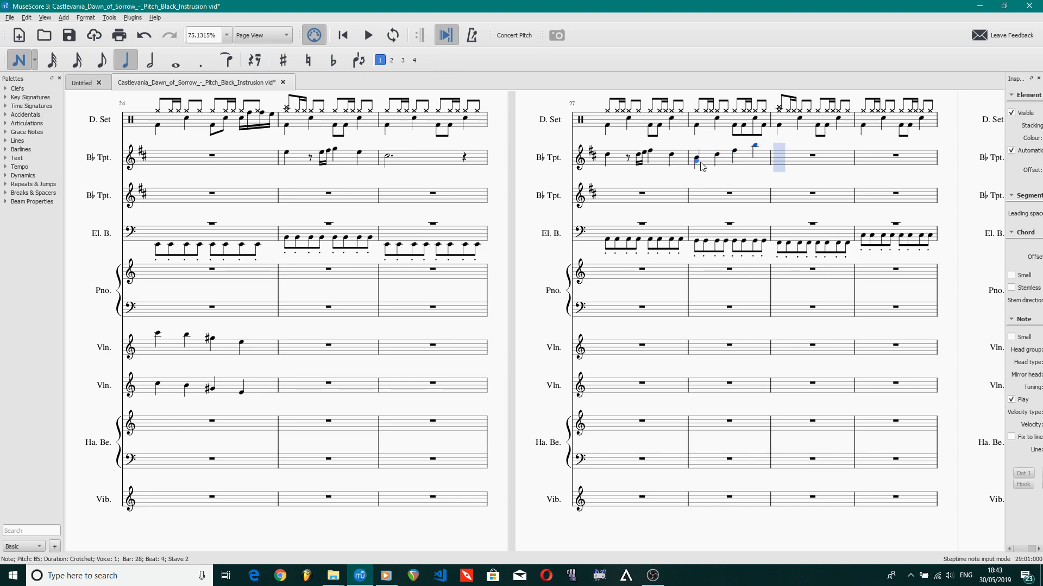
# - Leave note input and play back the trumpet's bar 28, and play again from the first note of bar 27
pyautogui.press('Escape')
pyautogui.press('space')
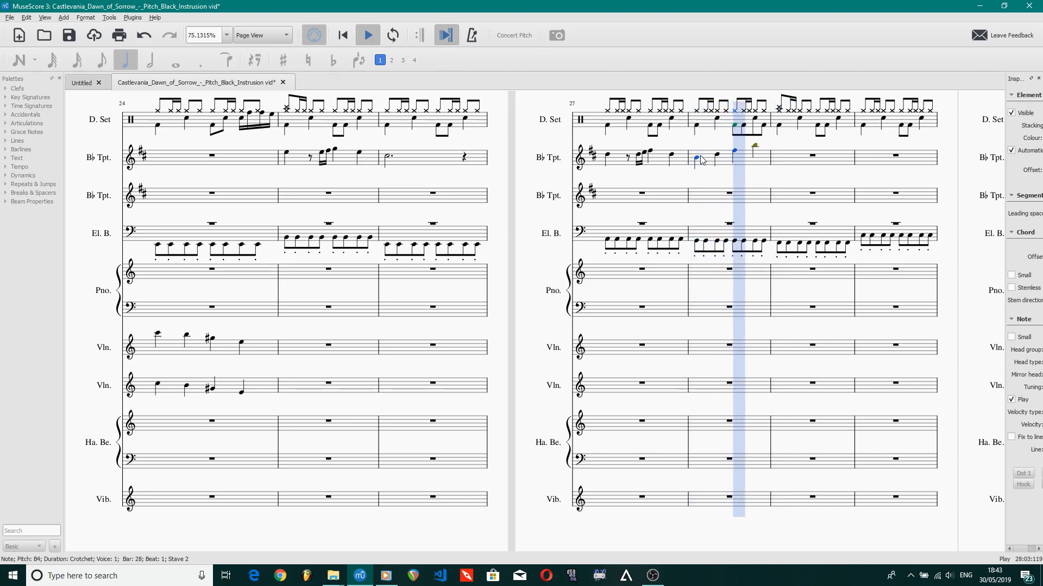
pyautogui.press('space')
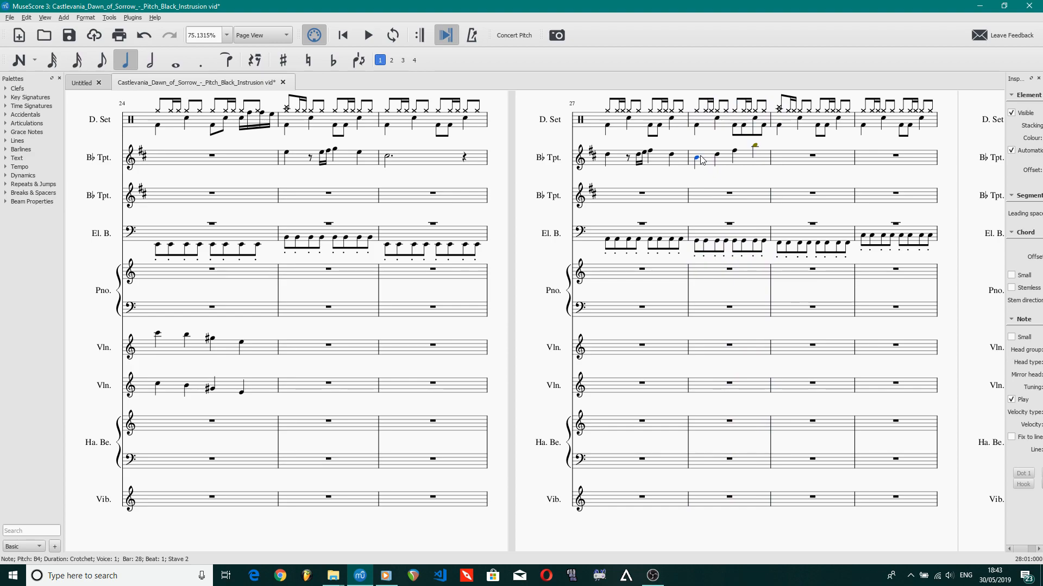
pyautogui.click(607, 156)
pyautogui.press('space')
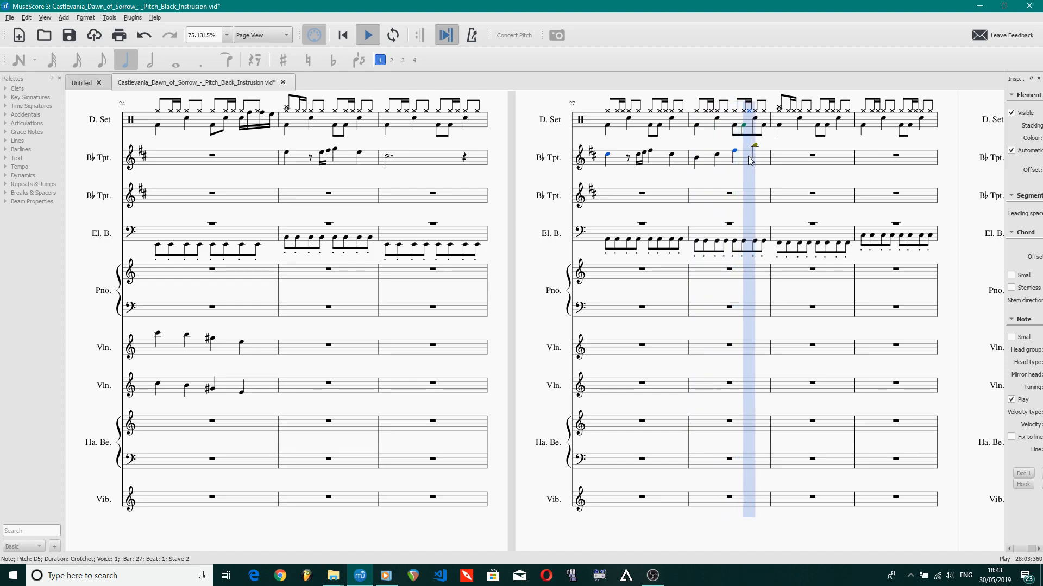
pyautogui.press('space')
# - Replay the reference passage for comparison with bars 27 and 28, and select the trumpet's B4 at the start of bar 28
pyautogui.click(386, 575)
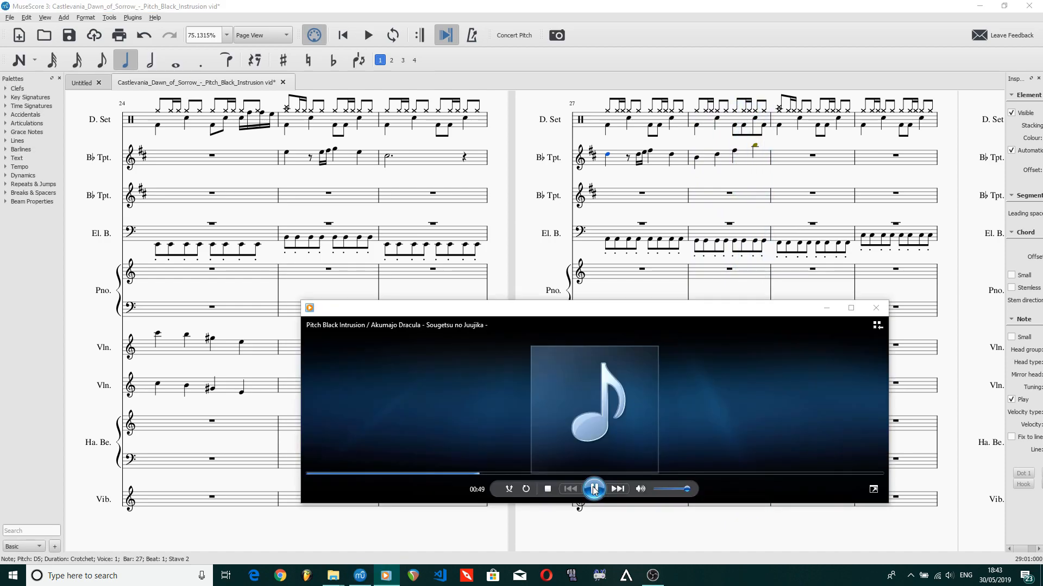
pyautogui.click(470, 476)
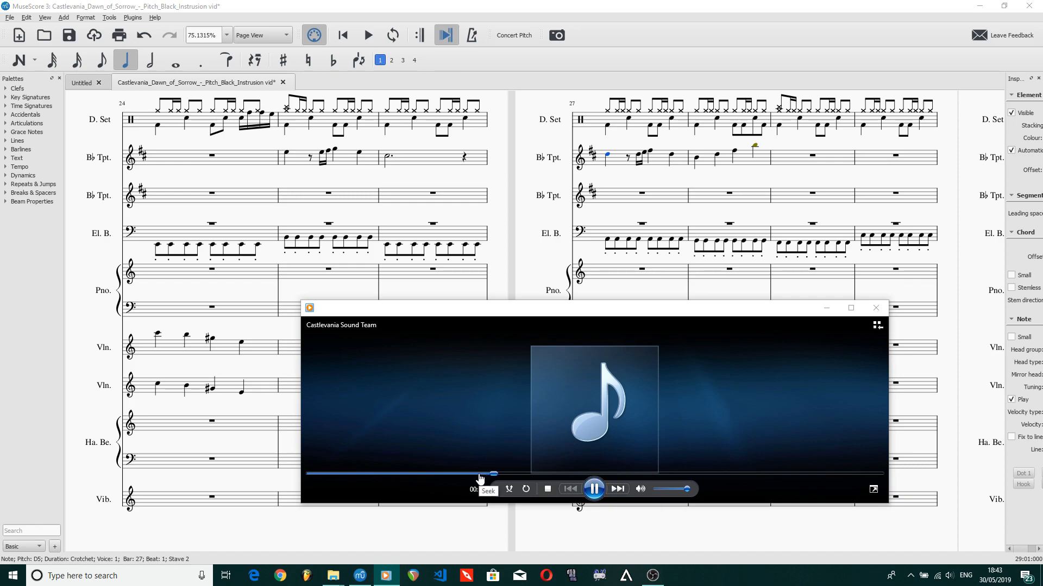
pyautogui.click(596, 490)
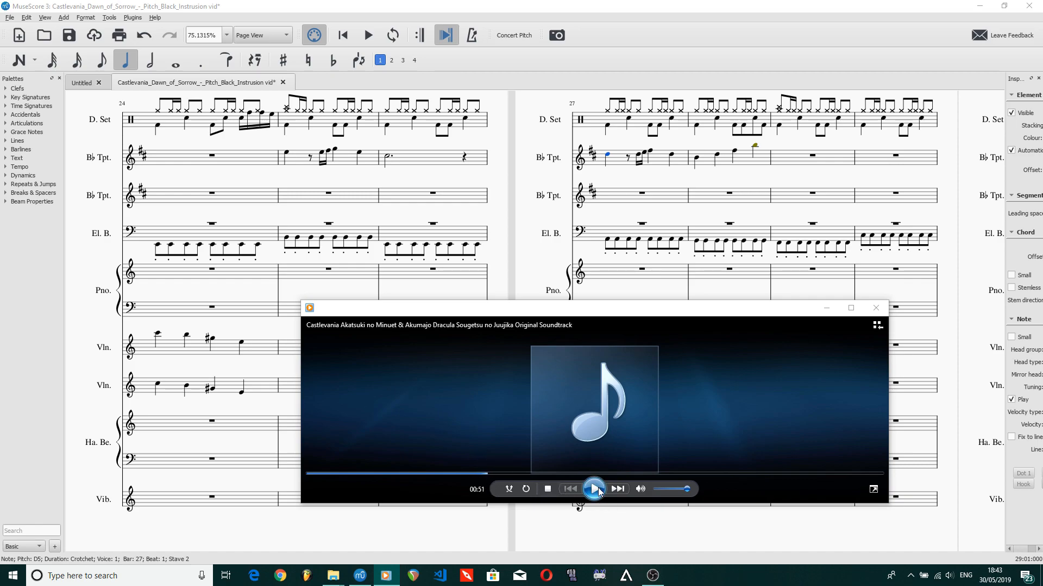
pyautogui.click(698, 159)
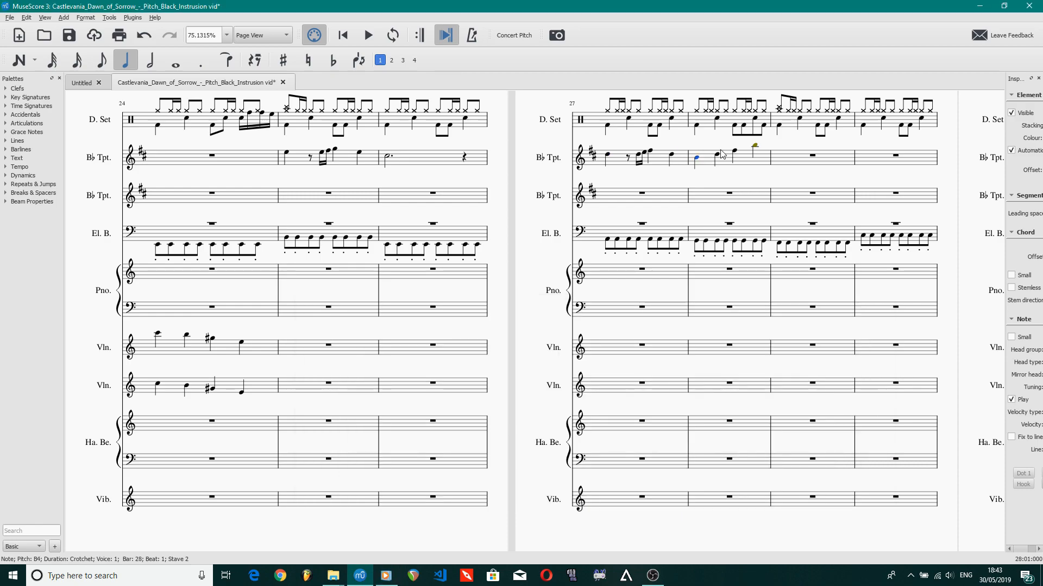
# - Try a crotchet B5 at the start of the trumpet's bar 29, play back the transition from bar 28, and delete the note
pyautogui.press('n')
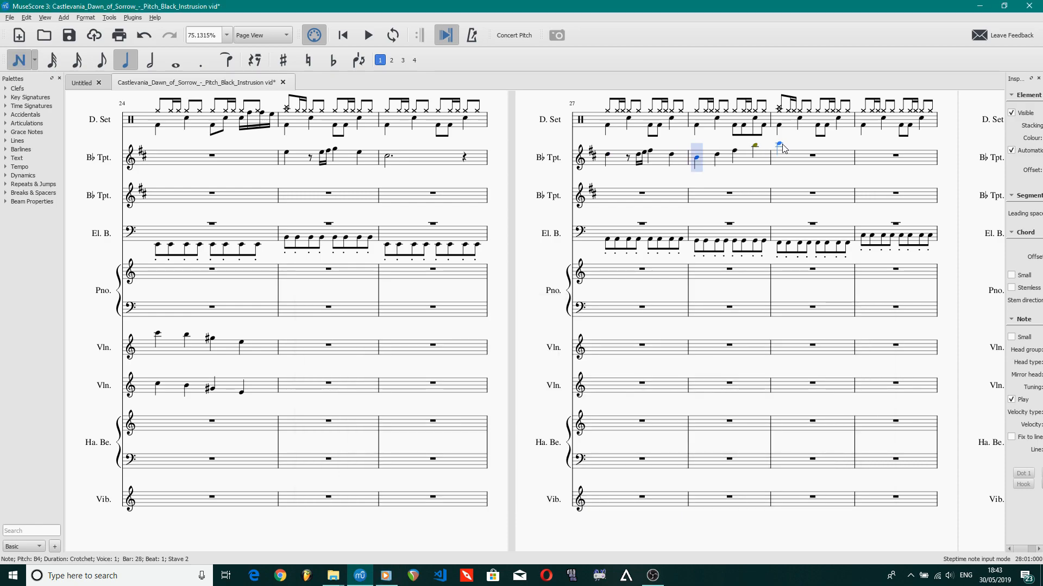
pyautogui.click(782, 150)
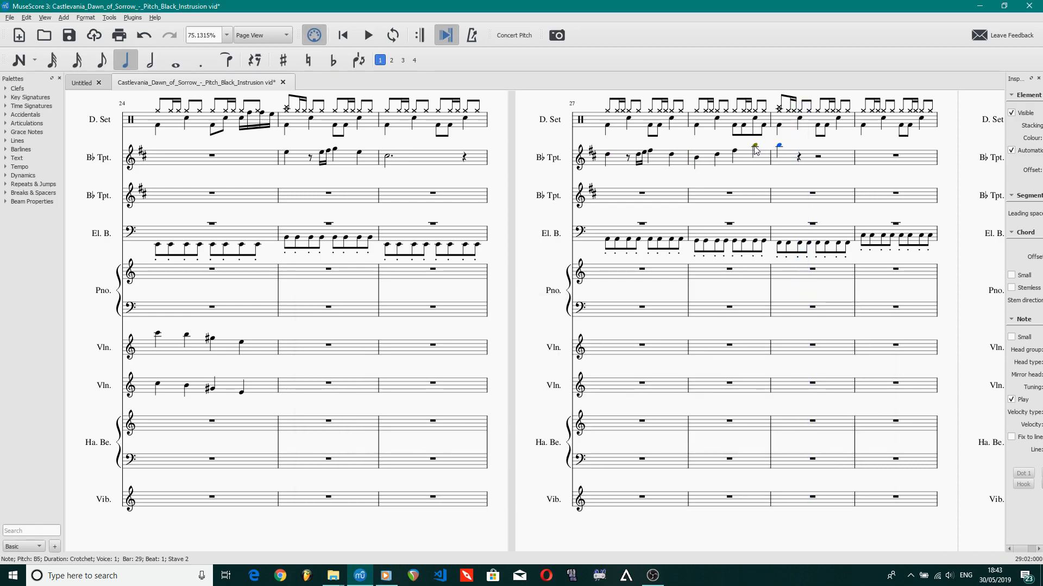
pyautogui.press('Escape')
pyautogui.press('space')
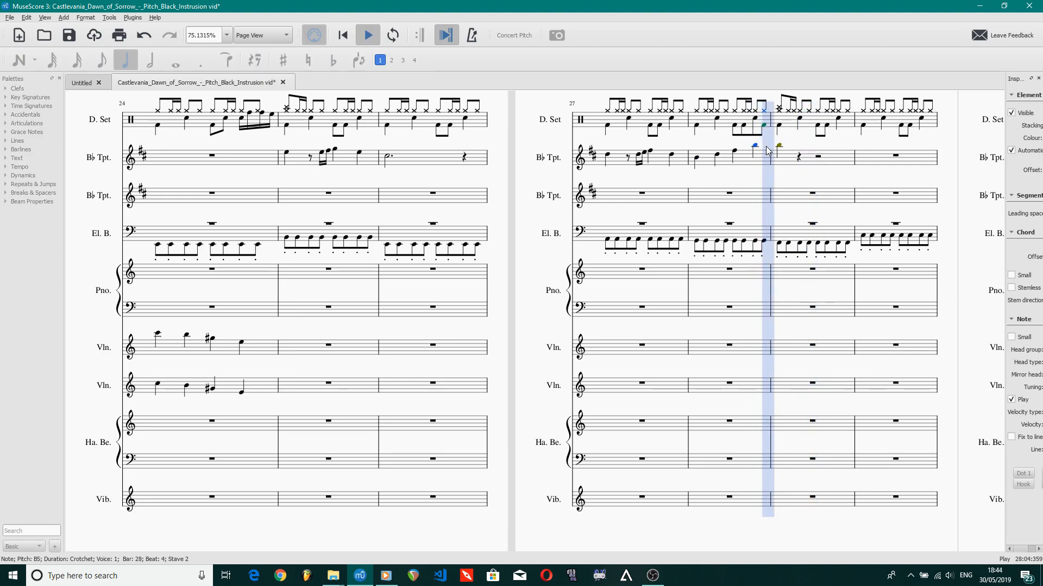
pyautogui.press('space')
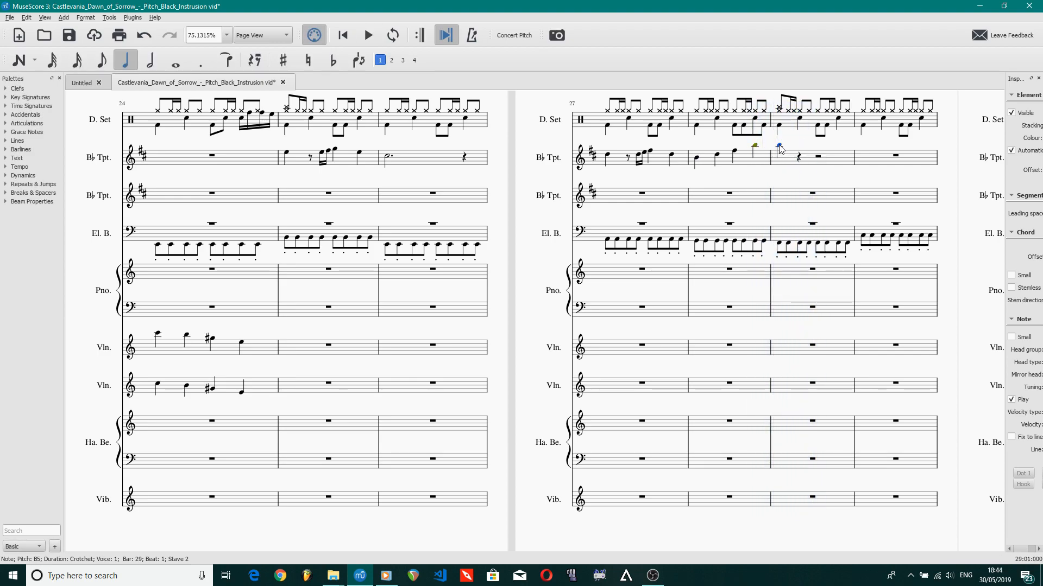
pyautogui.press('space')
pyautogui.press('space')
pyautogui.press('Delete')
# - Copy the first trumpet's bar 27 and paste it at the start of bar 29
pyautogui.click(622, 168)
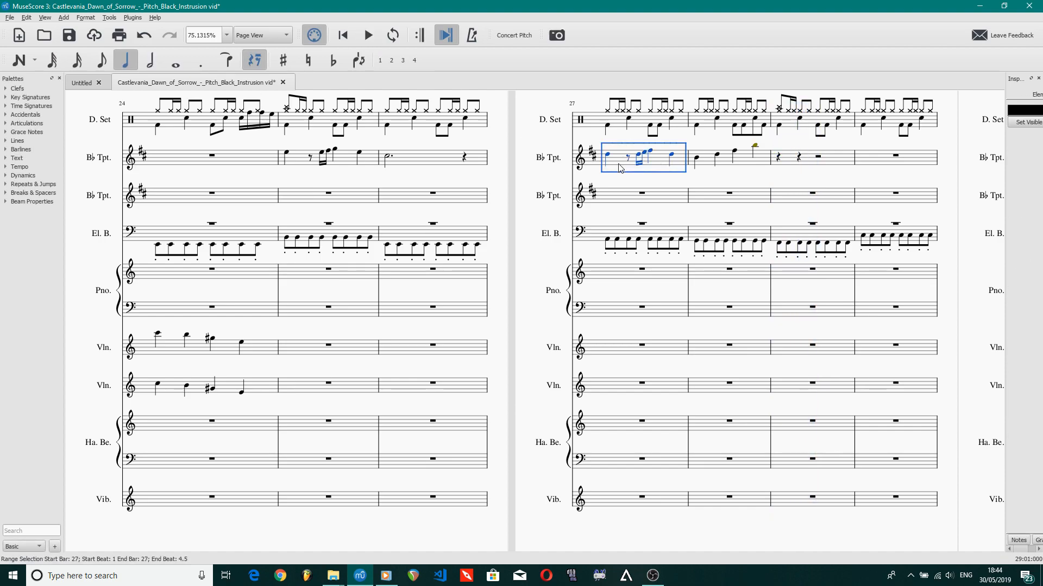
pyautogui.click(816, 157)
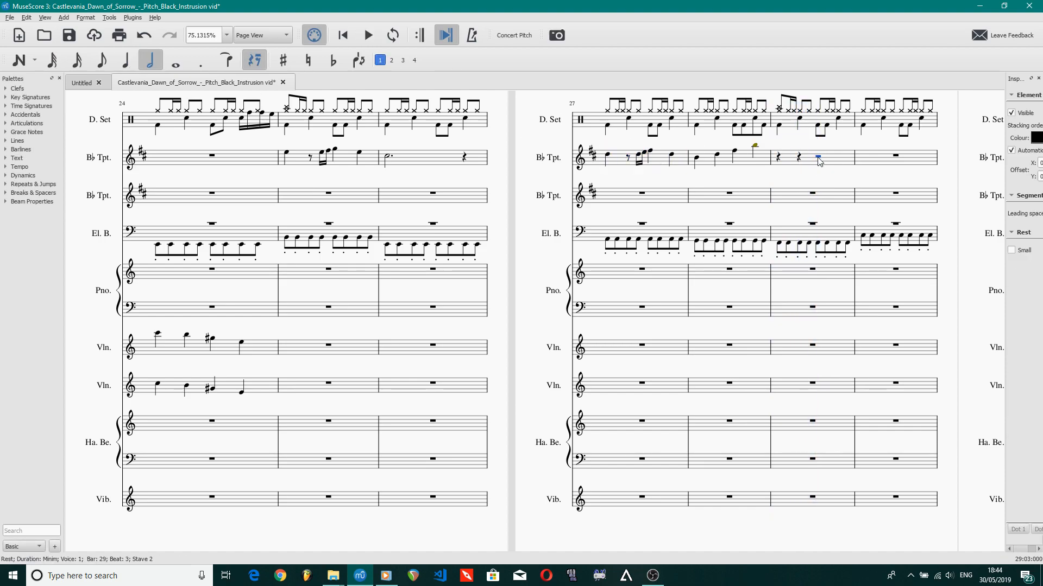
pyautogui.hotkey('ctrl', 'v')
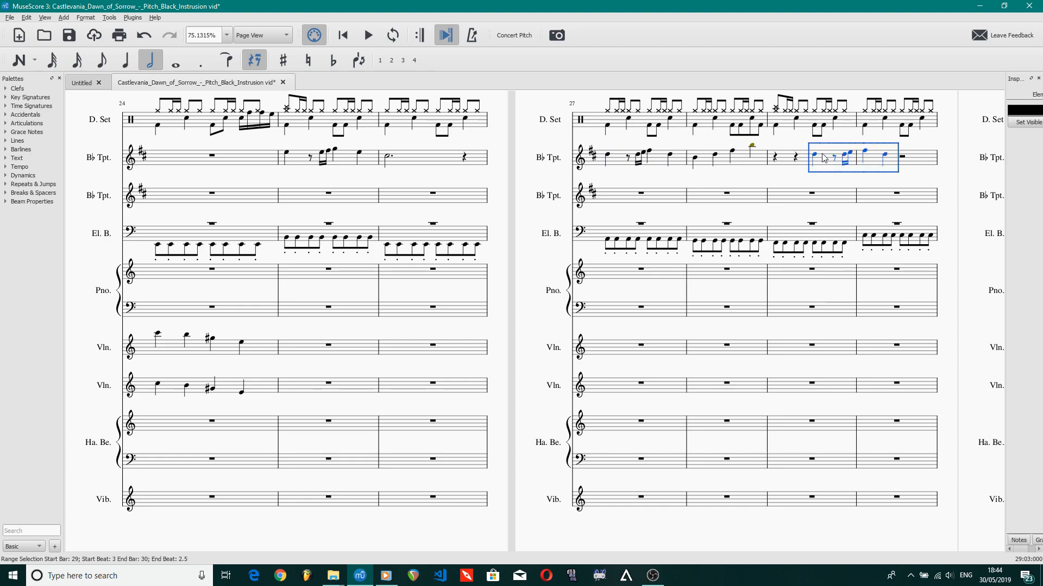
pyautogui.hotkey('ctrl', 'z')
pyautogui.click(775, 157)
pyautogui.hotkey('ctrl', 'v')
pyautogui.click(775, 157)
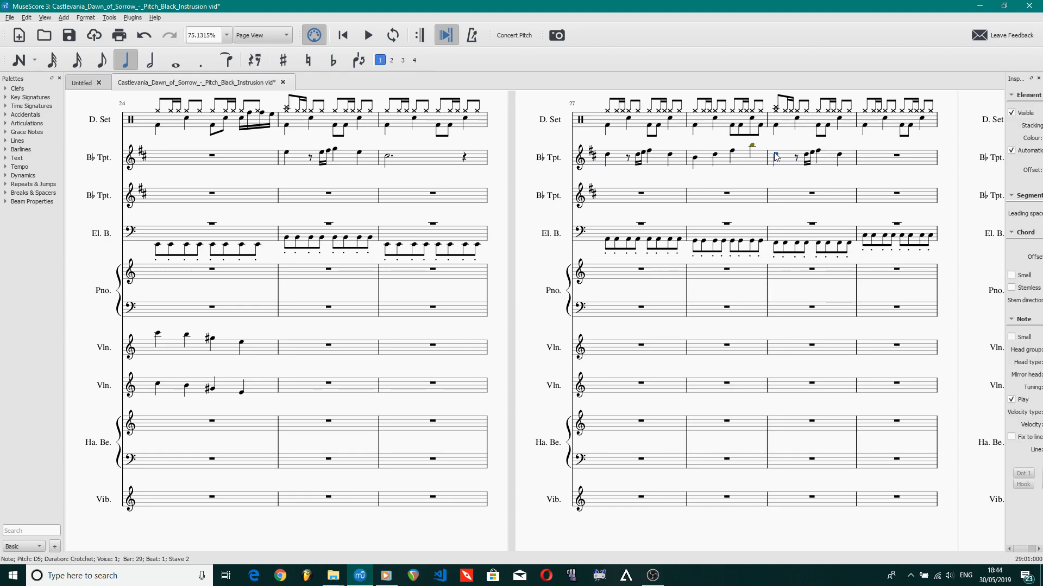
pyautogui.hotkey('ctrl', 'z')
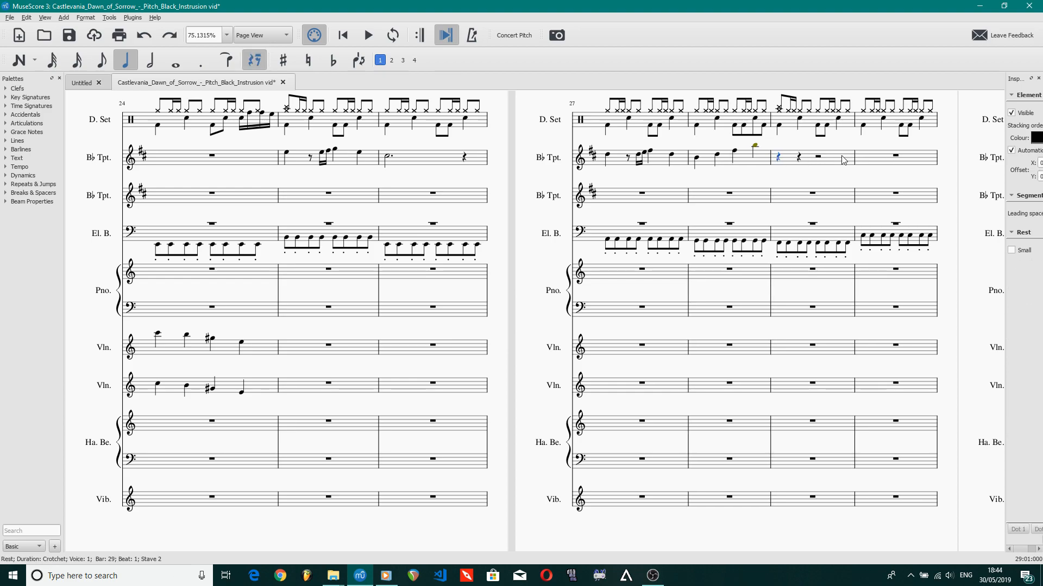
pyautogui.hotkey('ctrl', 'v')
# - Transpose the pasted bar 29 notes up until the first is B5, and set the crotchet on beat 3 to D6
pyautogui.press('Up')
pyautogui.press('Up')
pyautogui.press('Up')
pyautogui.press('Up')
pyautogui.press('Up')
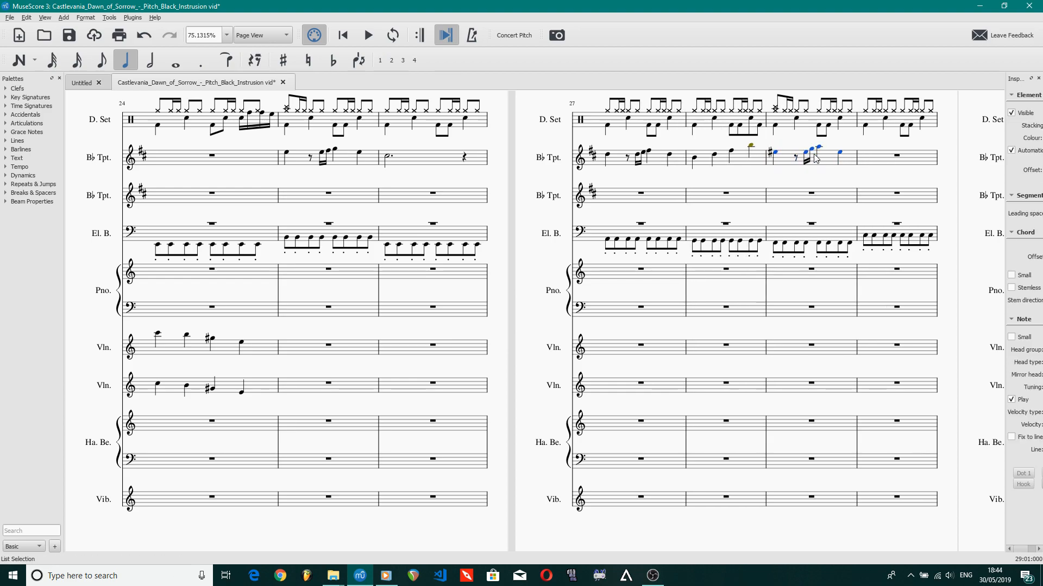
pyautogui.press('Up')
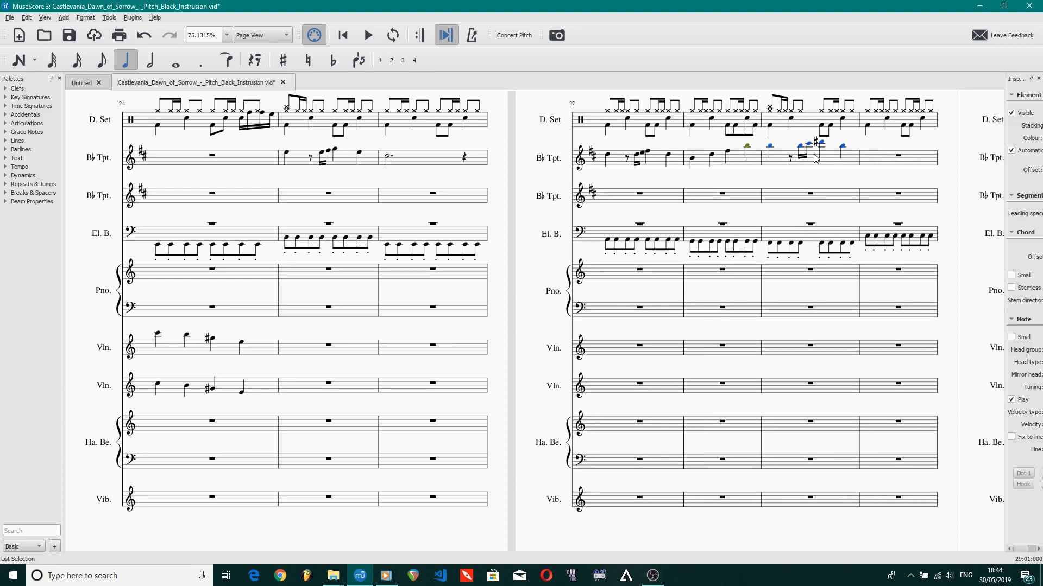
pyautogui.click(769, 146)
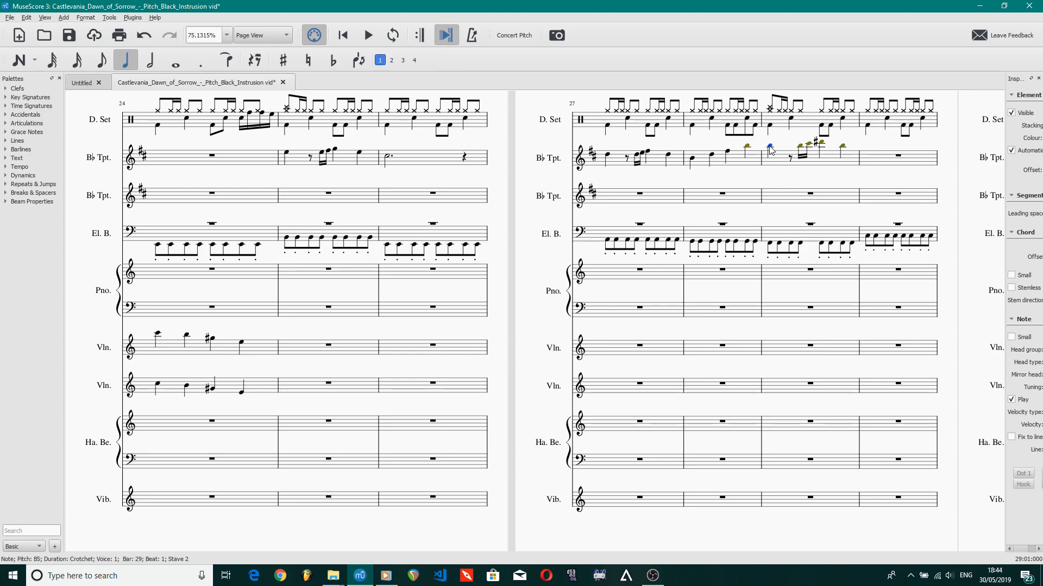
pyautogui.click(821, 142)
pyautogui.press('Up')
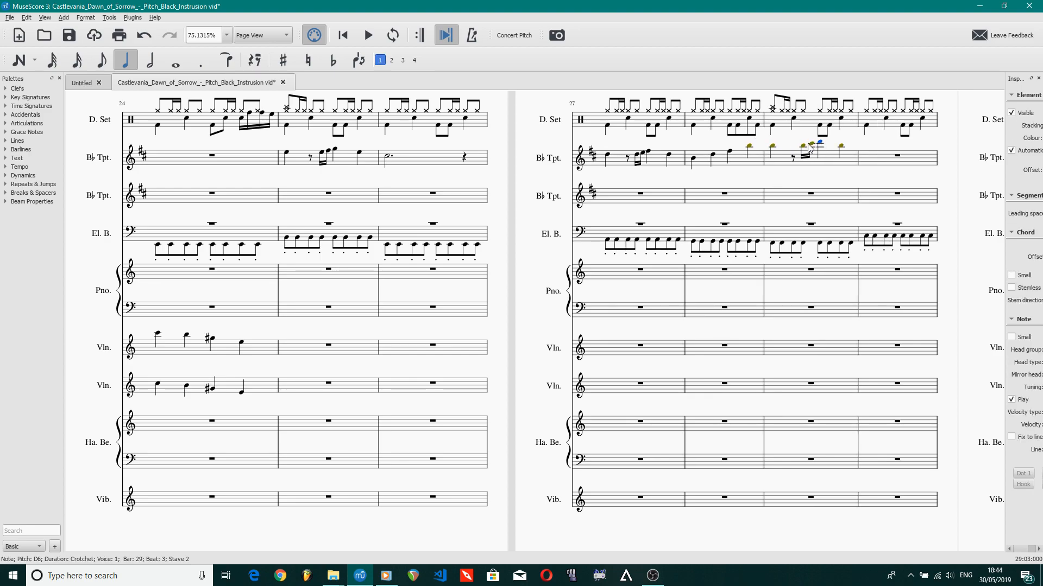
# - Play back the trumpet's bar 29 and enter a crotchet F#5 on the first beat of bar 30
pyautogui.click(772, 146)
pyautogui.press('space')
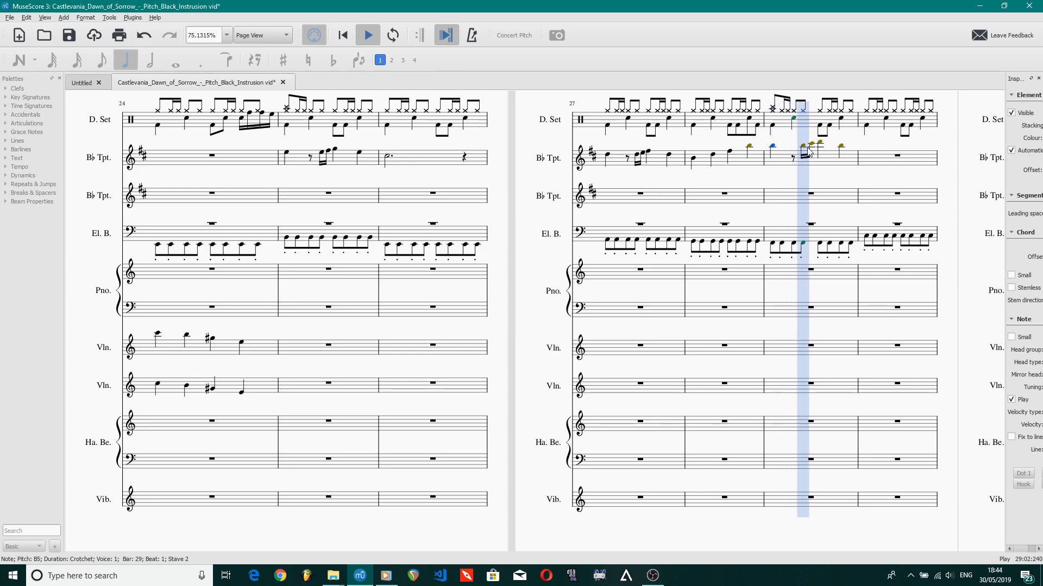
pyautogui.press('n')
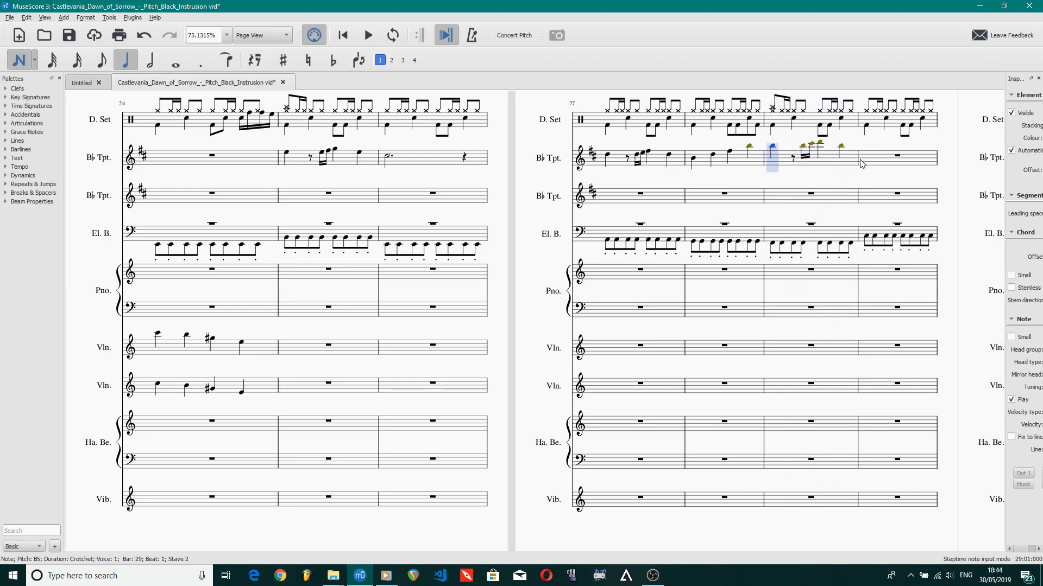
pyautogui.click(865, 155)
pyautogui.press('Up')
pyautogui.press('Up')
pyautogui.press('Up')
pyautogui.press('Up')
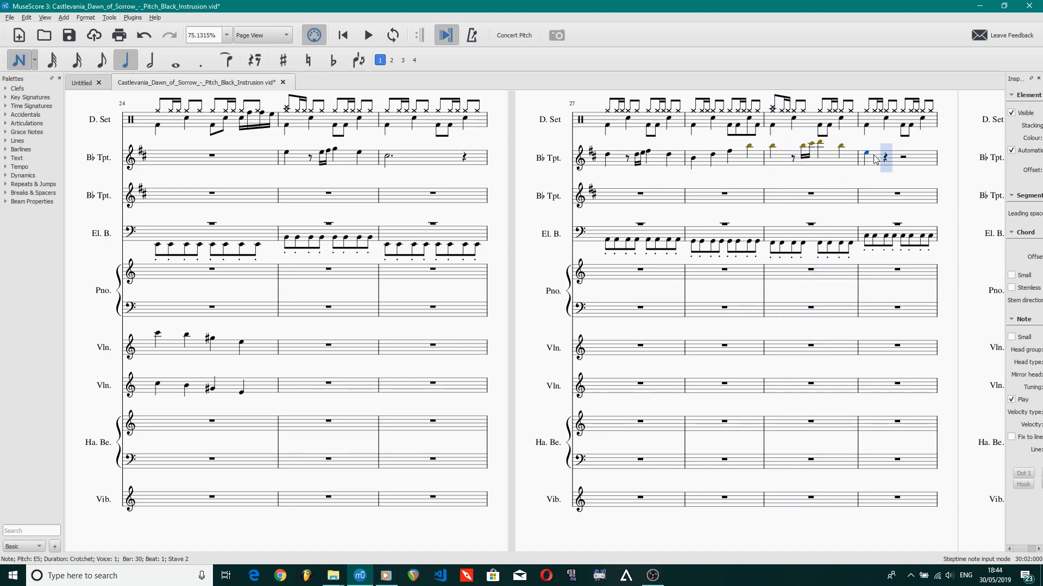
pyautogui.press('Escape')
# - Play back from the start of bar 29, raise the trumpet's first note in bar 30 to A5, and replay the passage
pyautogui.click(773, 147)
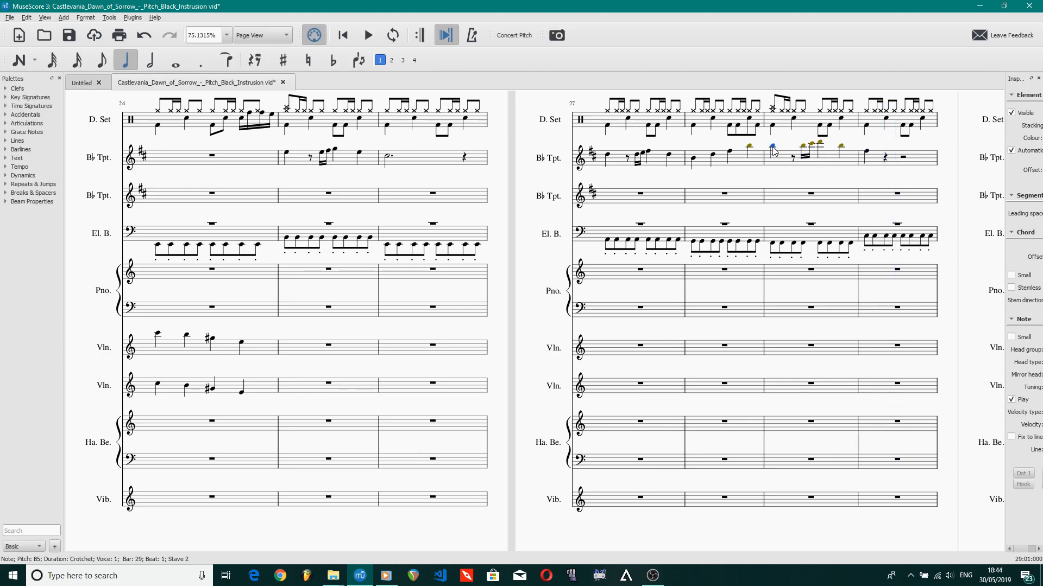
pyautogui.press('space')
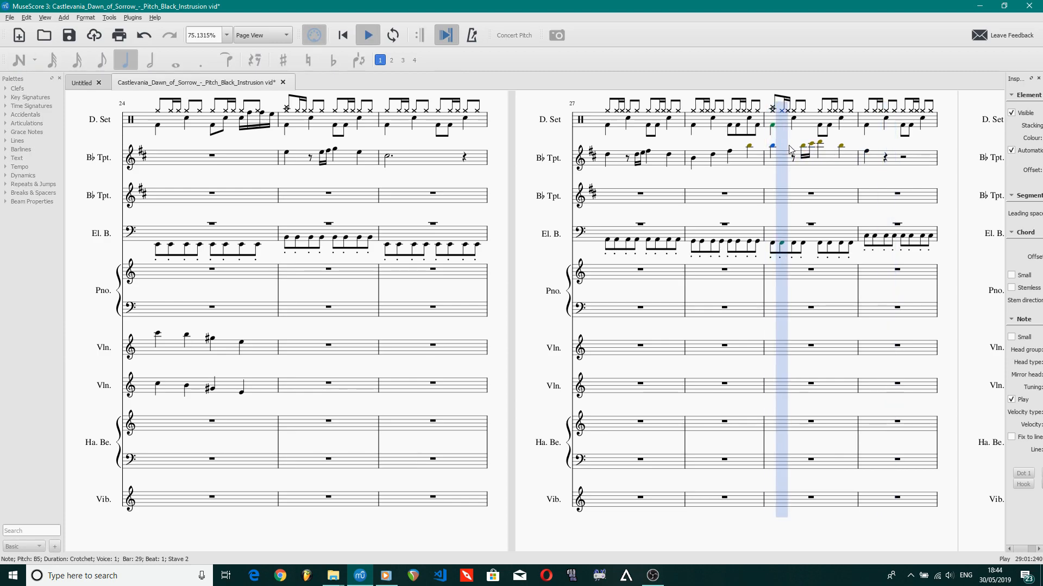
pyautogui.press('space')
pyautogui.click(867, 152)
pyautogui.press('Up')
pyautogui.press('Up')
pyautogui.press('Up')
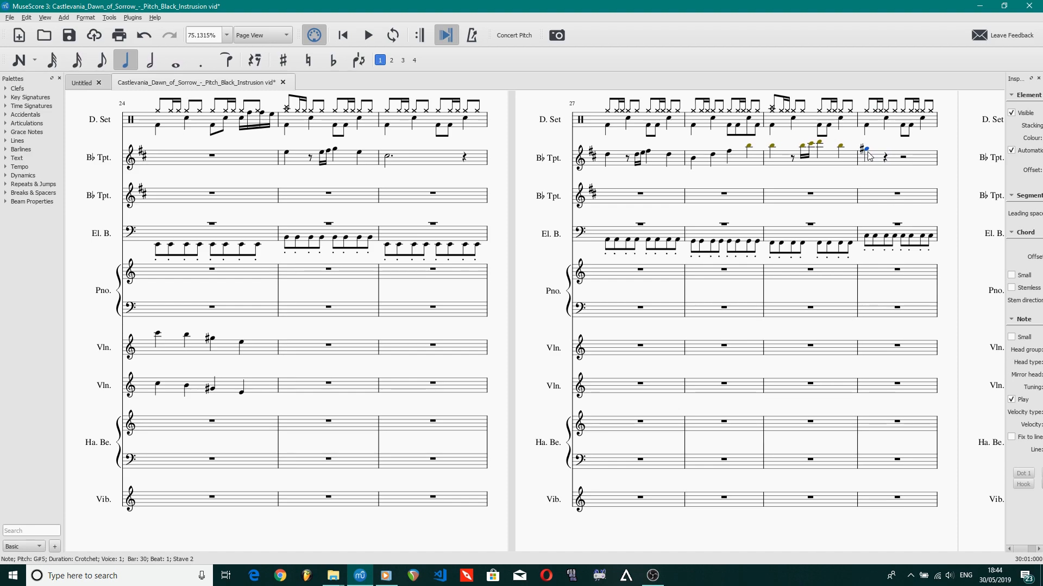
pyautogui.click(771, 147)
pyautogui.press('space')
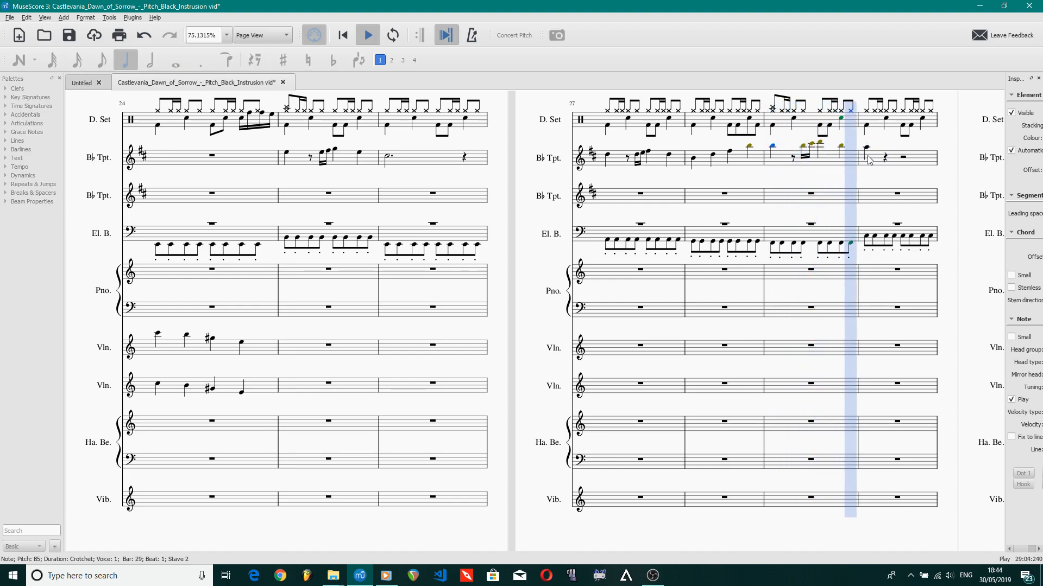
pyautogui.press('space')
# - Fill the remaining beats of the trumpet's bar 30 with crotchets F#5, D5 and F#5, and play back from bar 29
pyautogui.press('n')
pyautogui.click(885, 153)
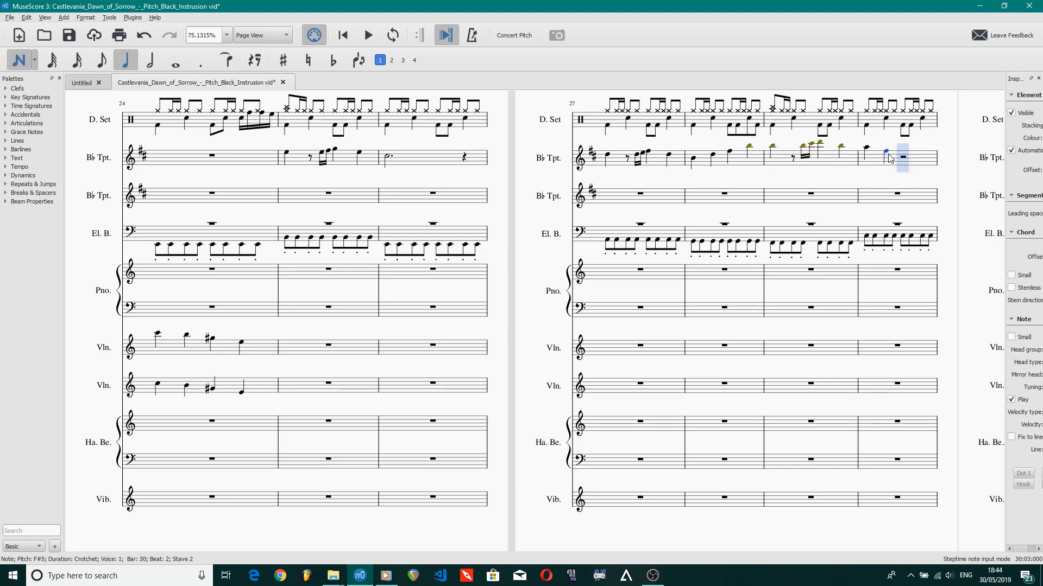
pyautogui.click(904, 157)
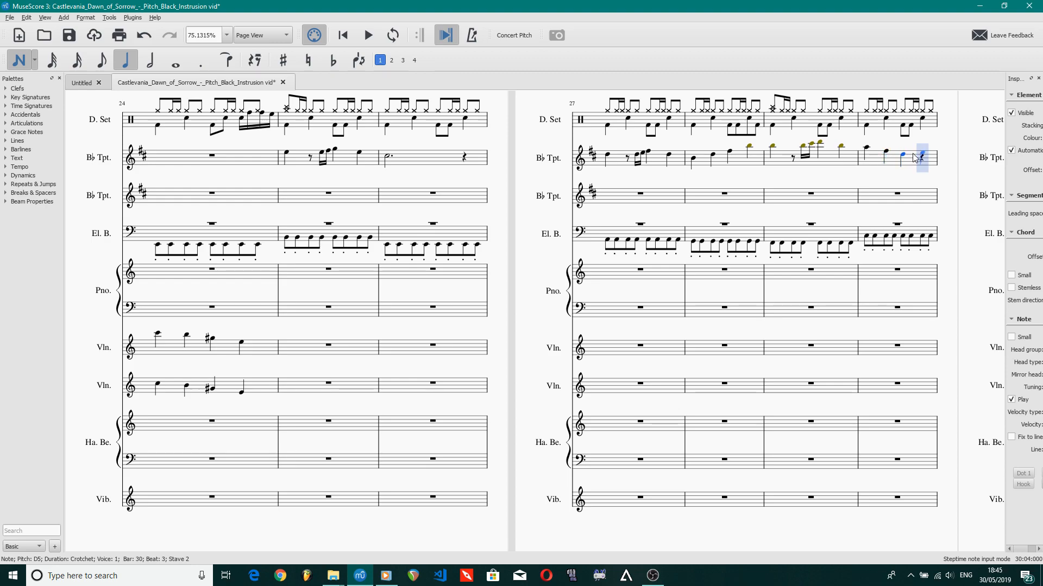
pyautogui.click(917, 156)
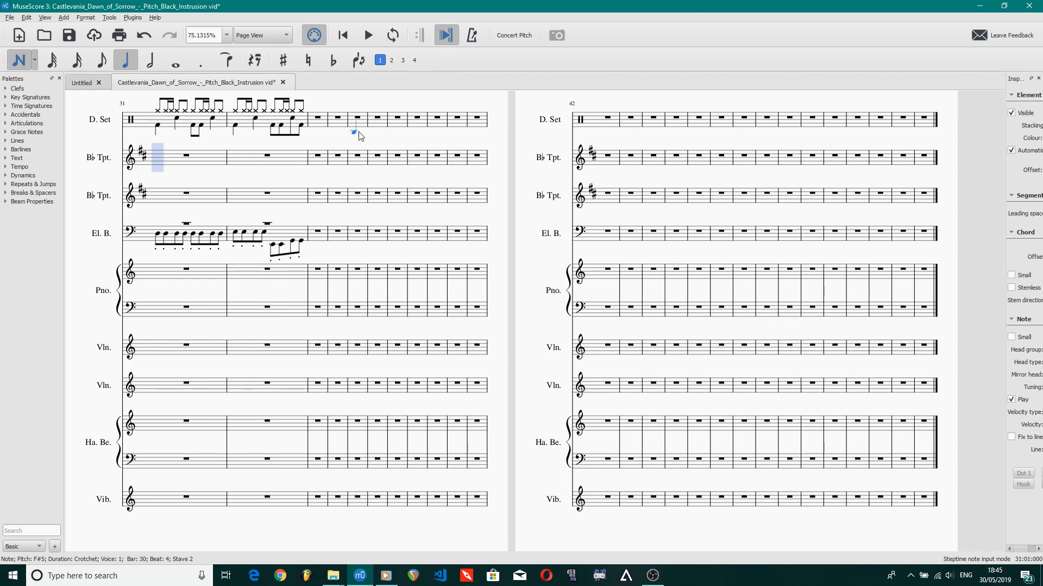
pyautogui.press('Escape')
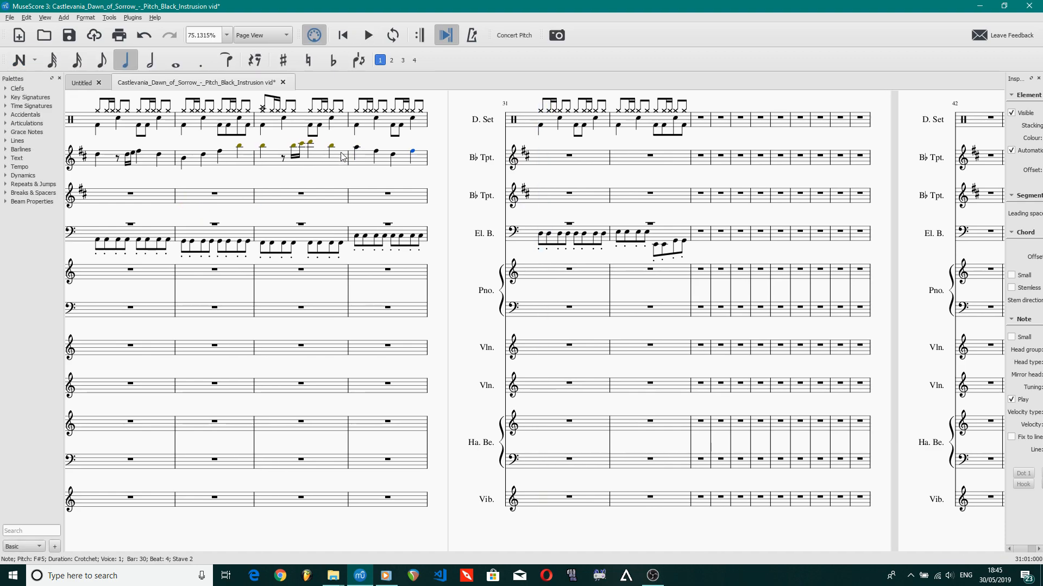
pyautogui.click(263, 148)
pyautogui.press('space')
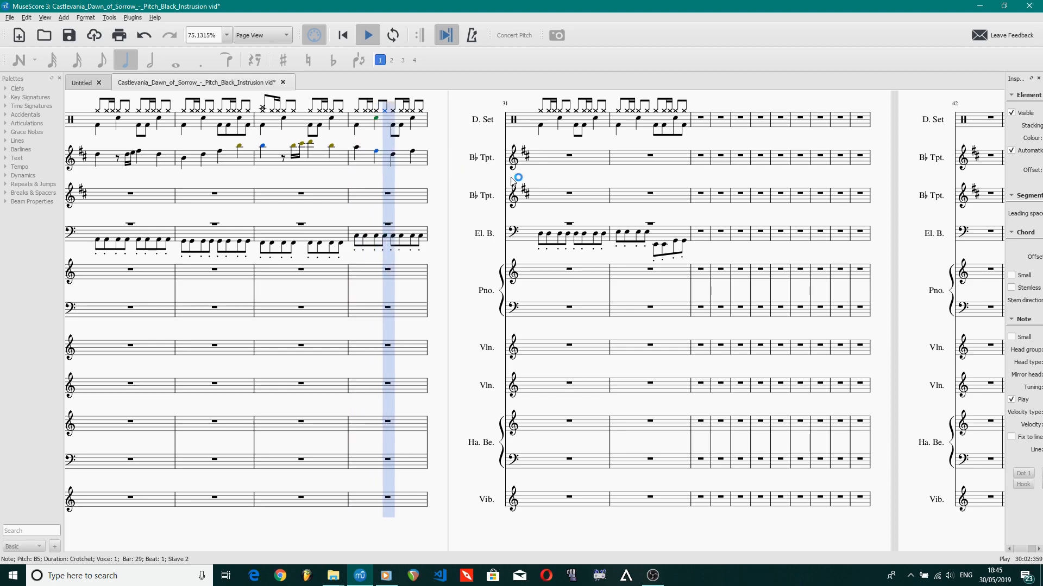
pyautogui.press('space')
# - Fill the trumpet's bar 31 with the minims E5 and B4, and play back the bar
pyautogui.press('n')
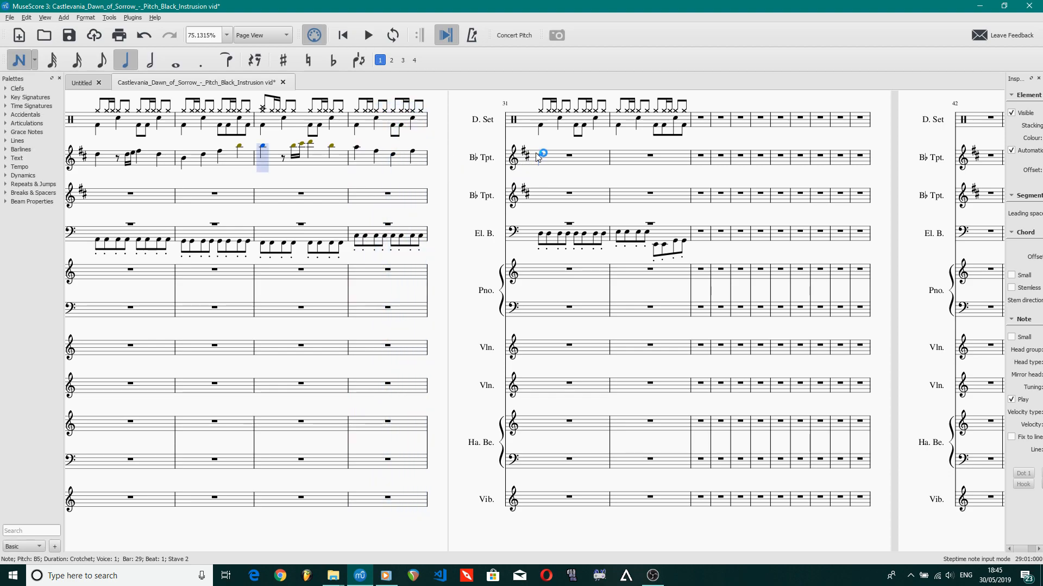
pyautogui.click(540, 153)
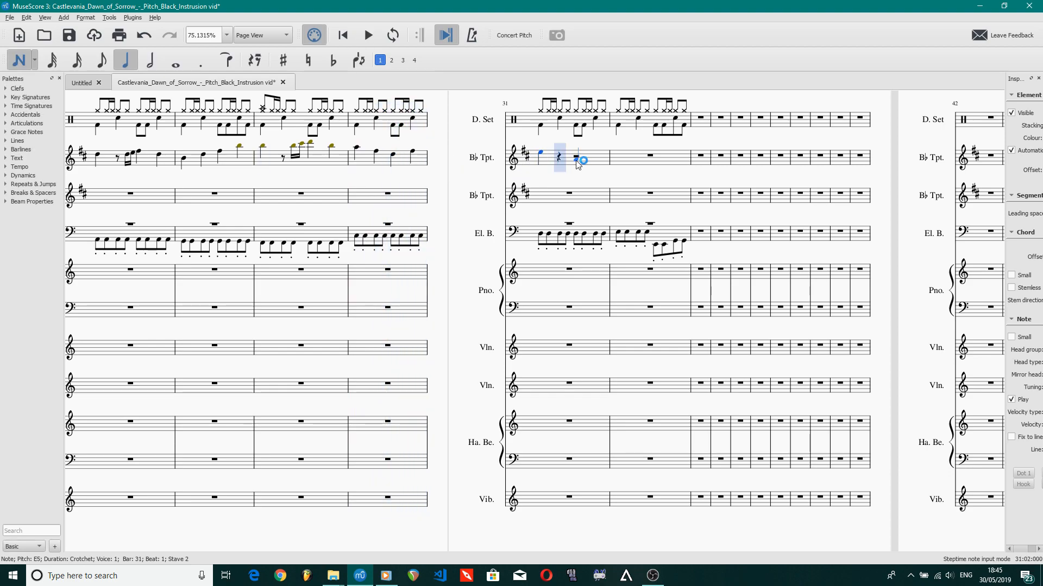
pyautogui.press('Escape')
pyautogui.press('6')
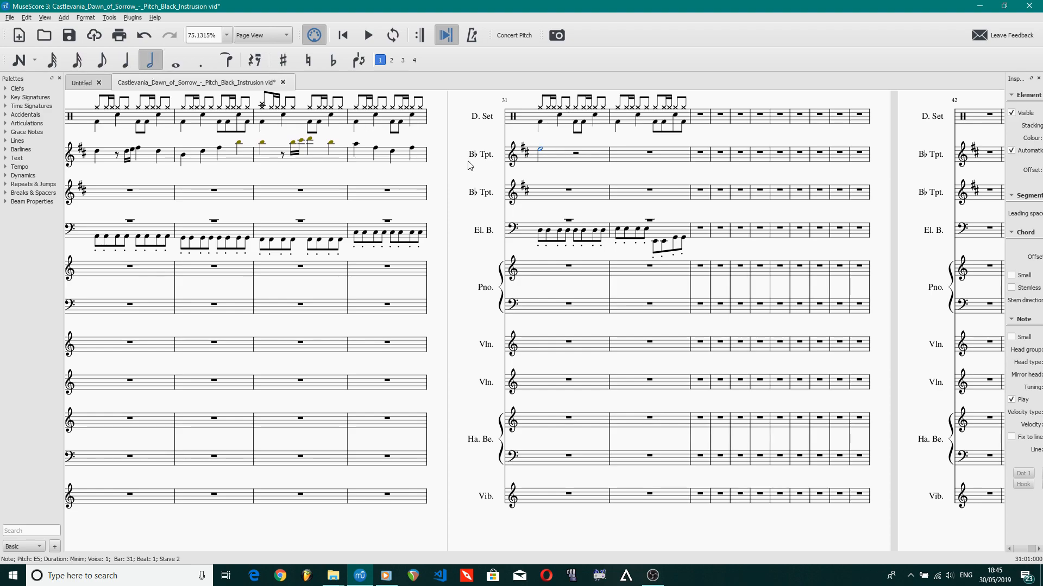
pyautogui.press('n')
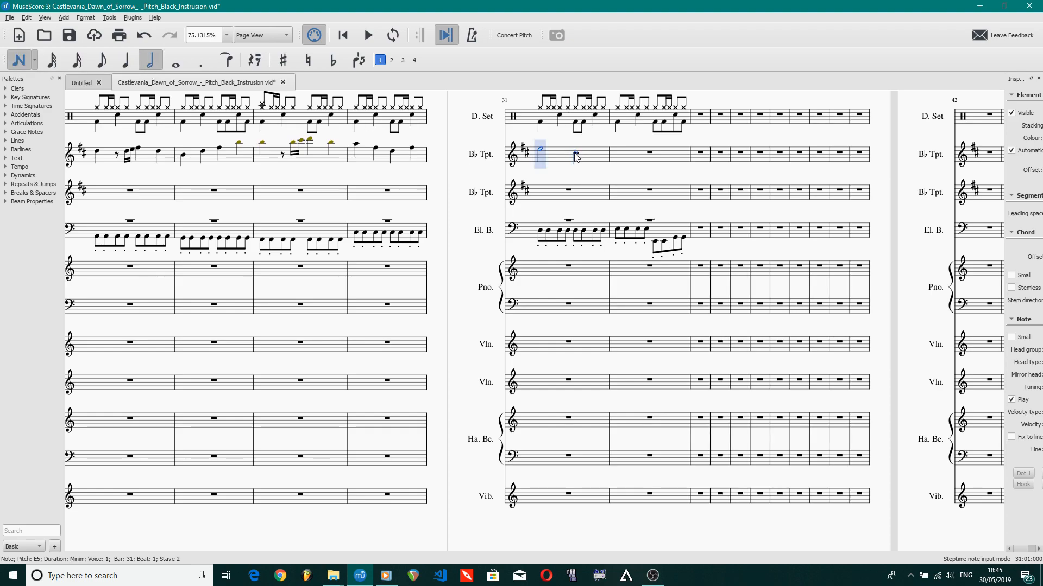
pyautogui.click(575, 155)
pyautogui.click(576, 157)
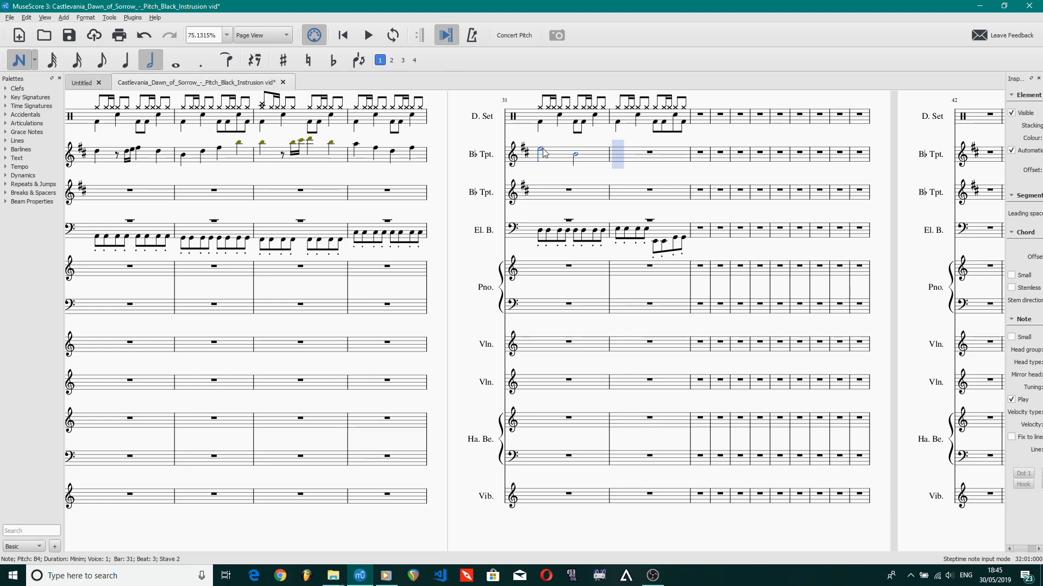
pyautogui.press('Escape')
pyautogui.click(541, 152)
pyautogui.press('space')
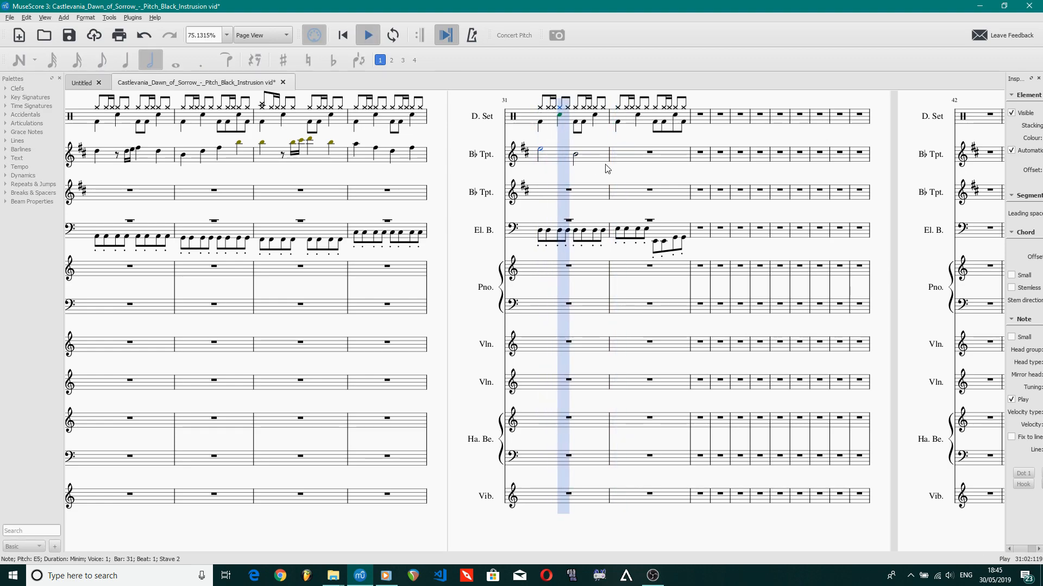
# - Enter a dotted minim C#5 at the start of the trumpet's bar 32
pyautogui.press('n')
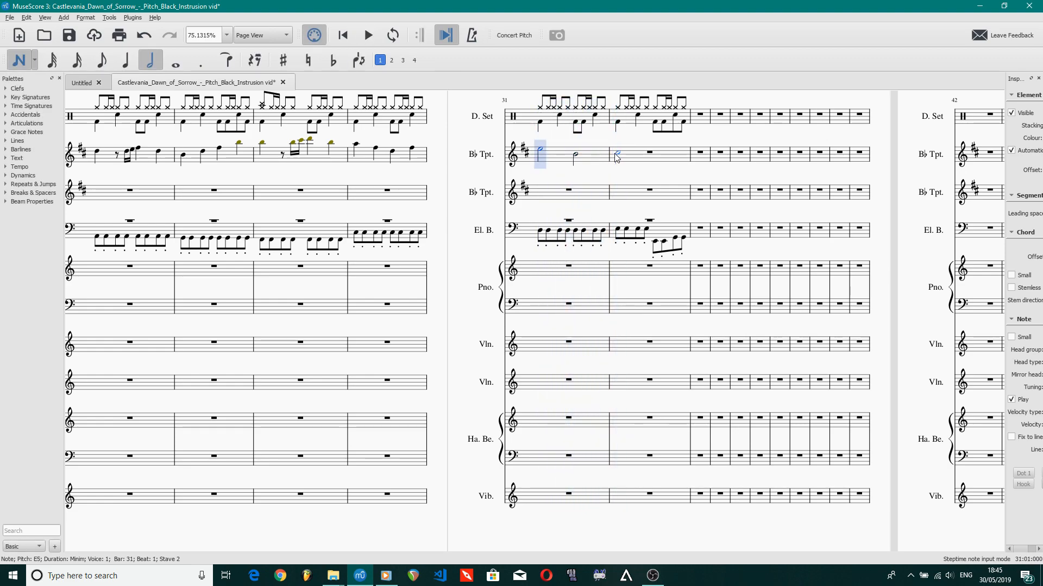
pyautogui.click(615, 155)
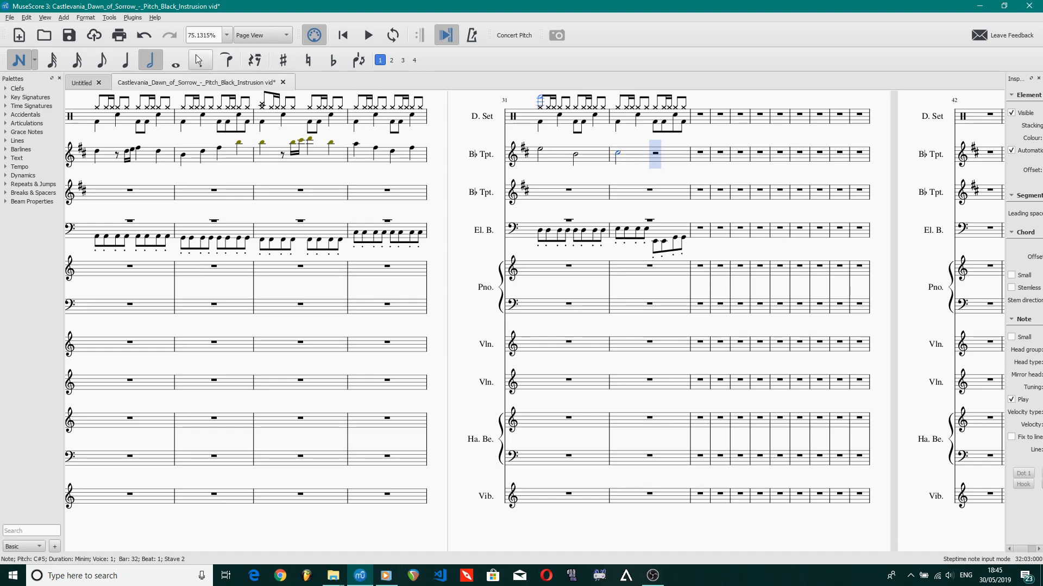
pyautogui.press('Escape')
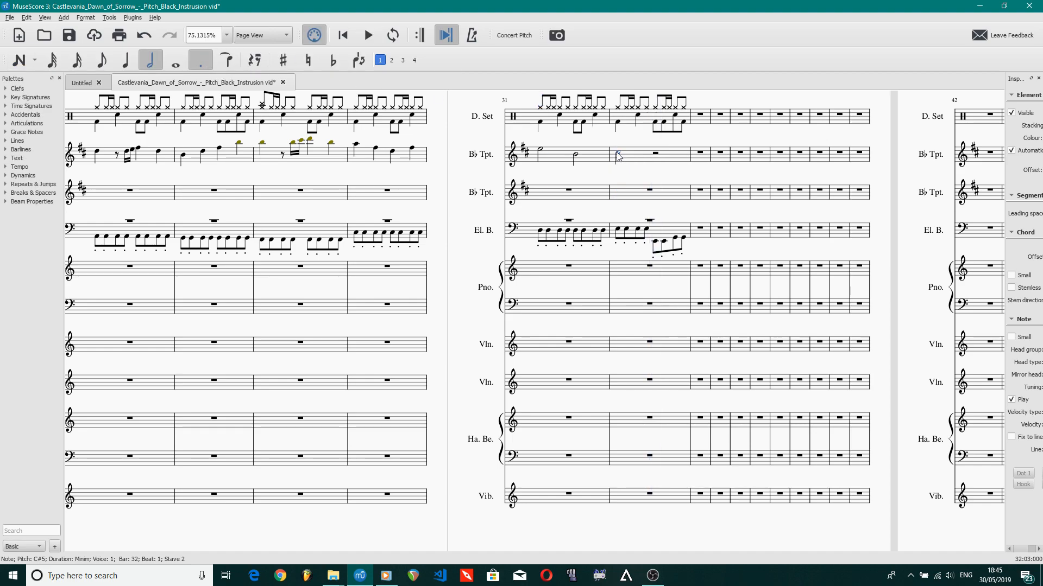
pyautogui.click(201, 63)
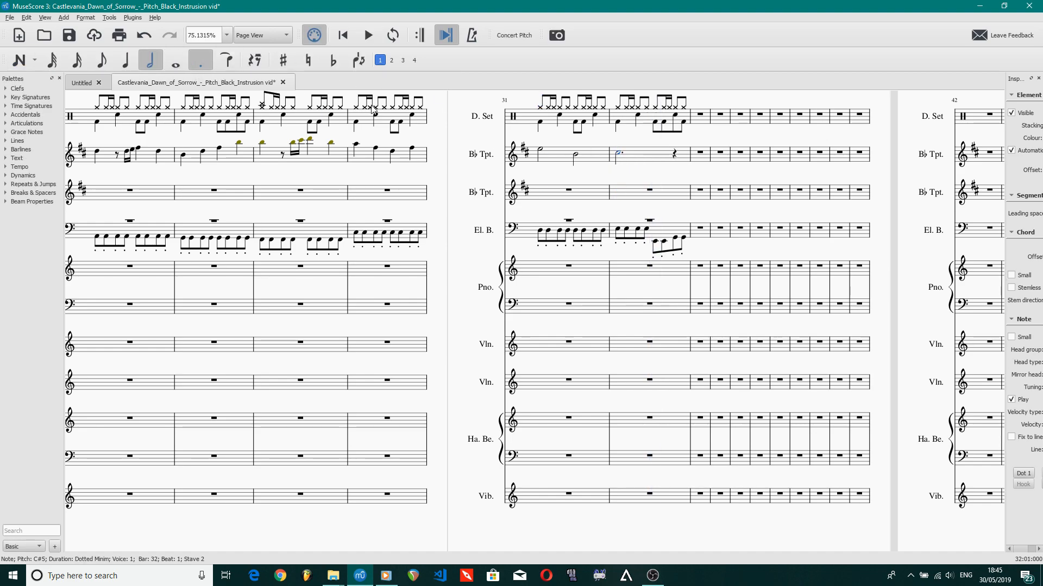
# - Play back from the start of bar 31 to check the end of the first trumpet's melody
pyautogui.click(539, 150)
pyautogui.press('space')
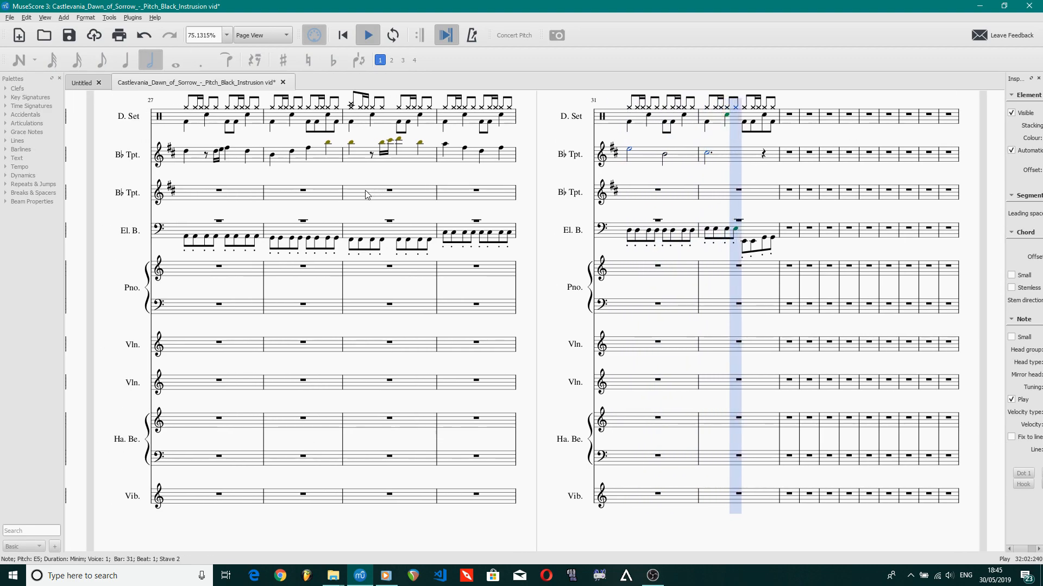
pyautogui.press('space')
# - Play back the first trumpet's complete melody from bar 25 through bar 32
pyautogui.hscroll(-5, 280, 196)
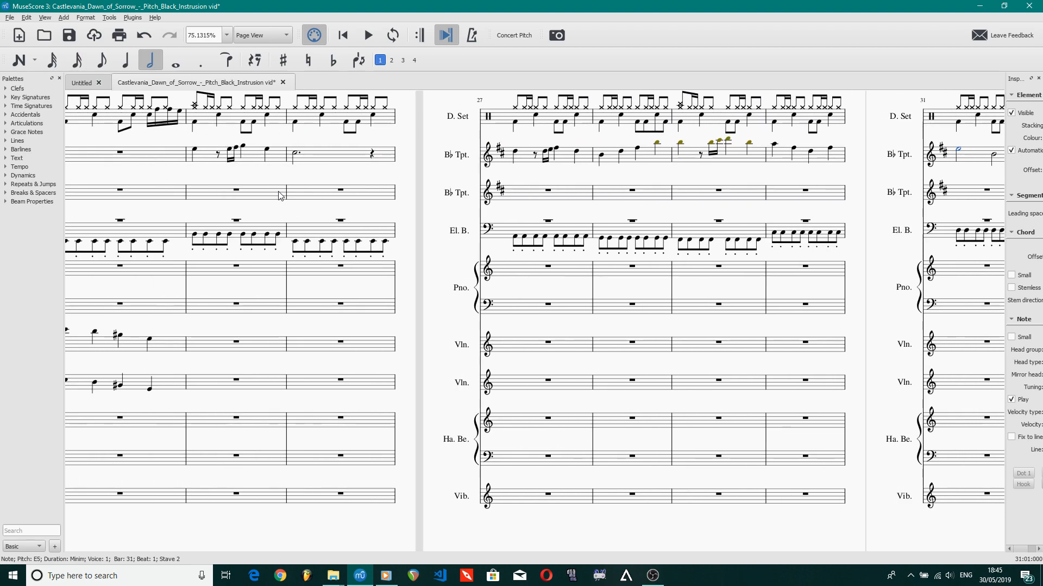
pyautogui.click(194, 150)
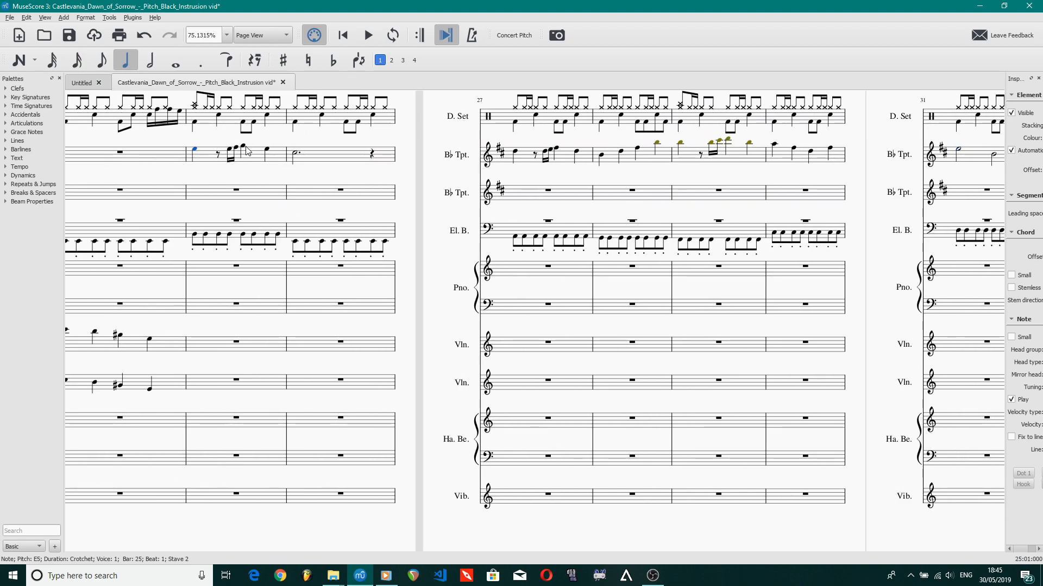
pyautogui.press('space')
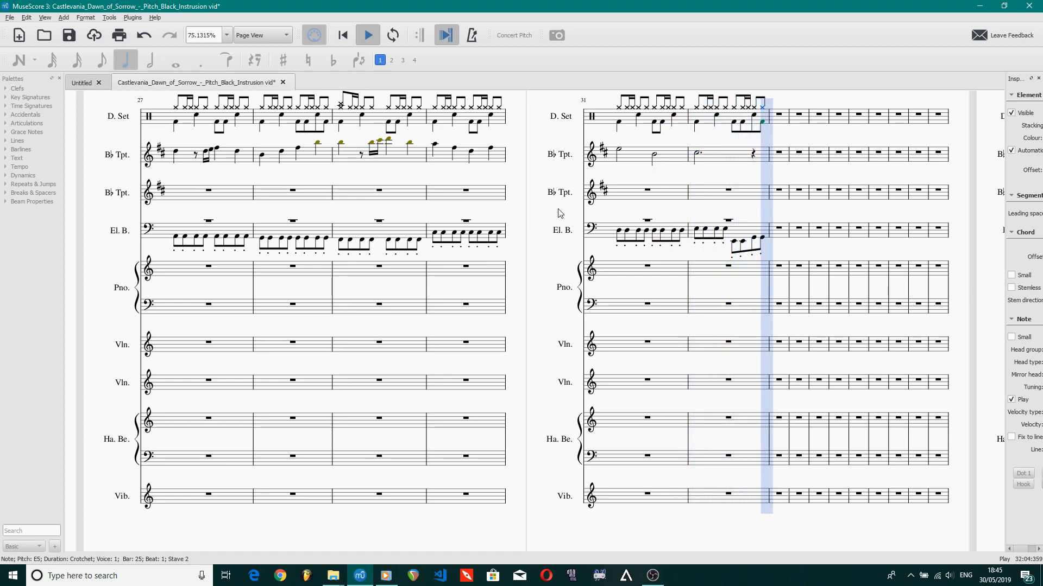
pyautogui.press('space')
# - Copy the first trumpet's bars 25 to 32 into the second trumpet from bar 25, and lower the copy by an octave
pyautogui.click(382, 198)
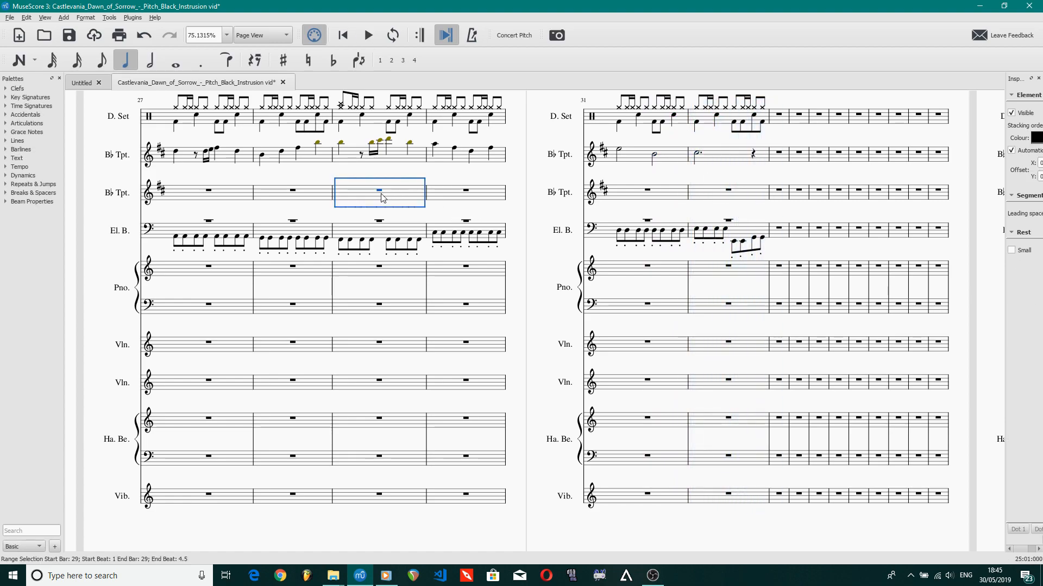
pyautogui.click(725, 155)
pyautogui.hscroll(-10, 407, 258)
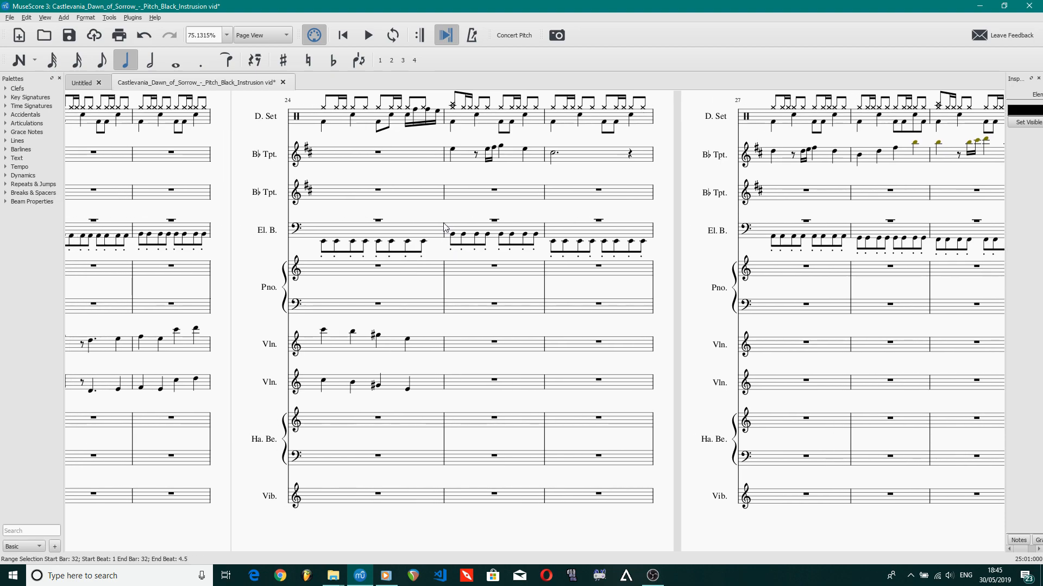
pyautogui.keyDown('shift'); pyautogui.click(465, 161); pyautogui.keyUp('shift')
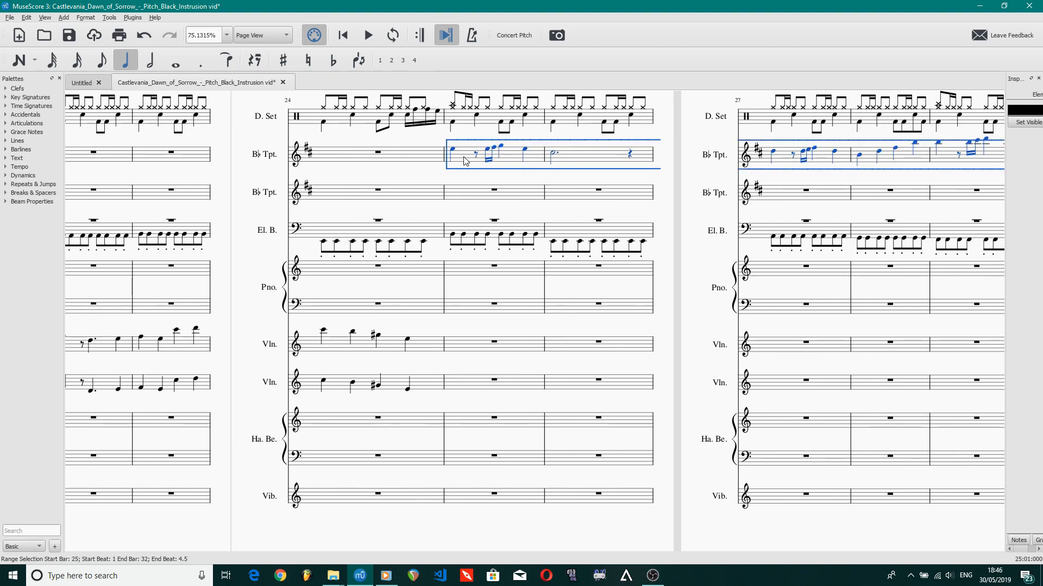
pyautogui.click(495, 196)
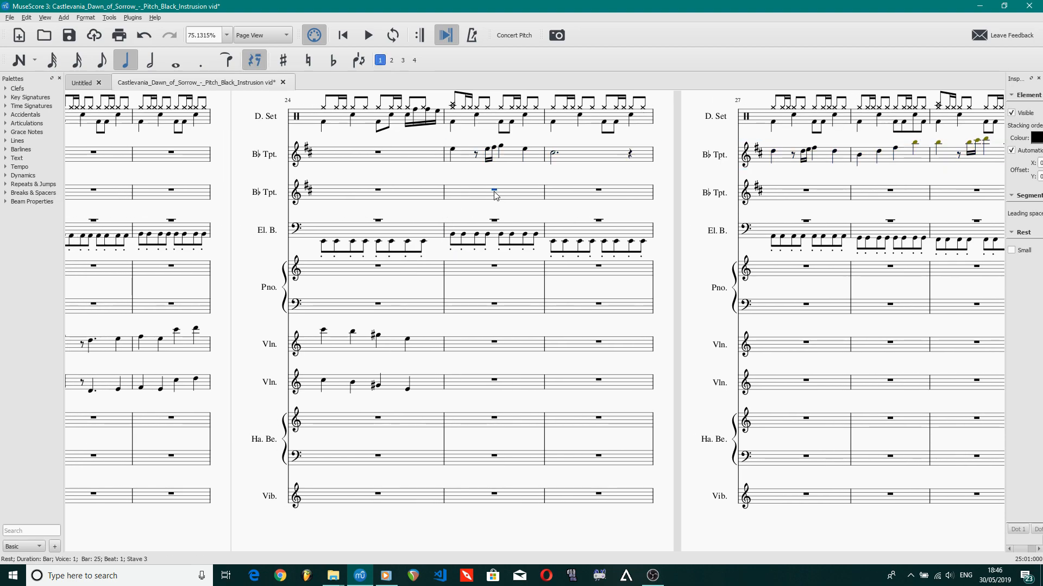
pyautogui.hotkey('ctrl', 'v')
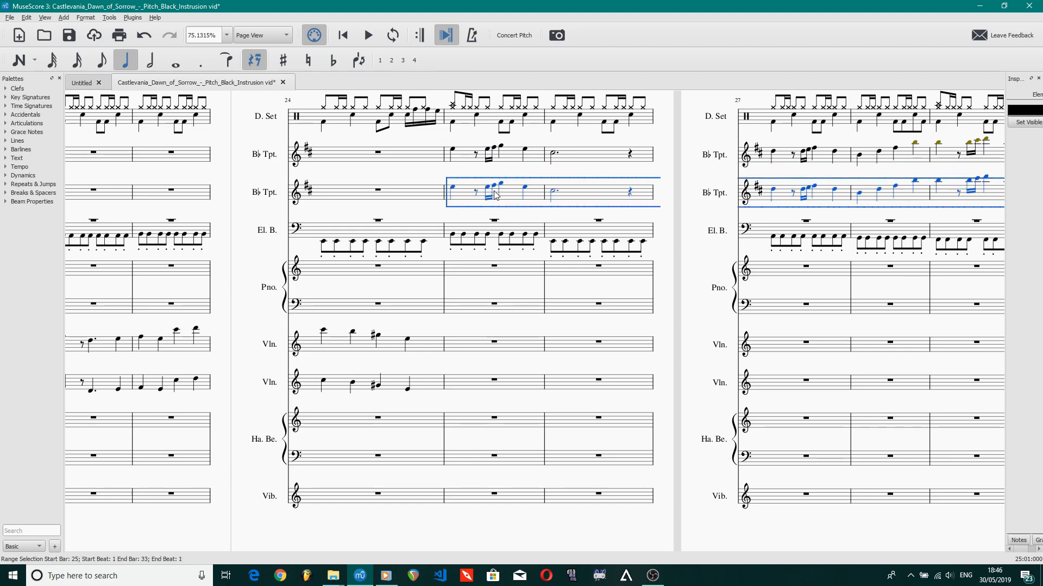
pyautogui.hotkey('ctrl', 'Down')
# - Play back both trumpet parts together from the start of bar 25
pyautogui.click(453, 200)
pyautogui.press('space')
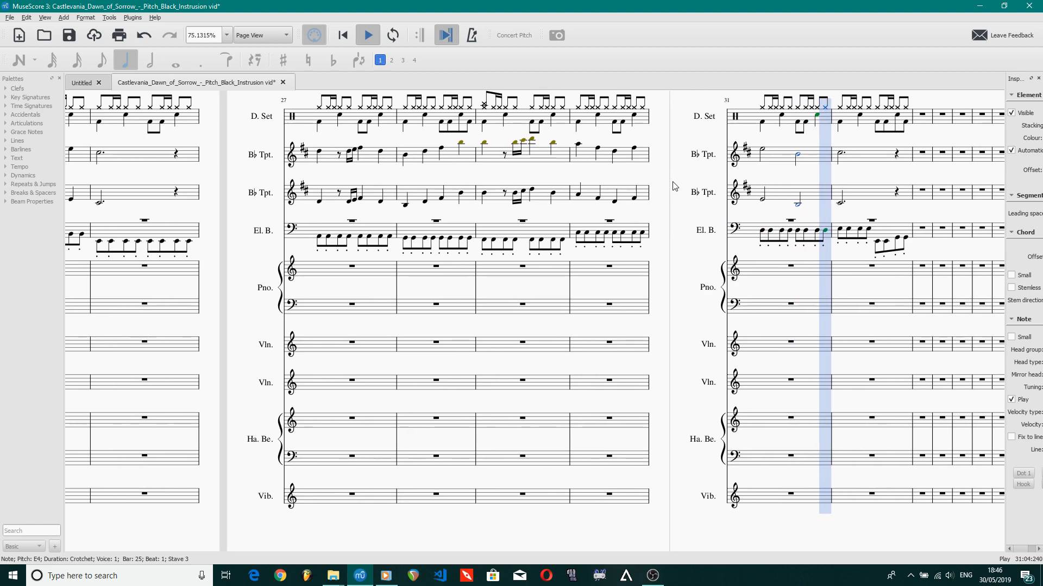
pyautogui.press('space')
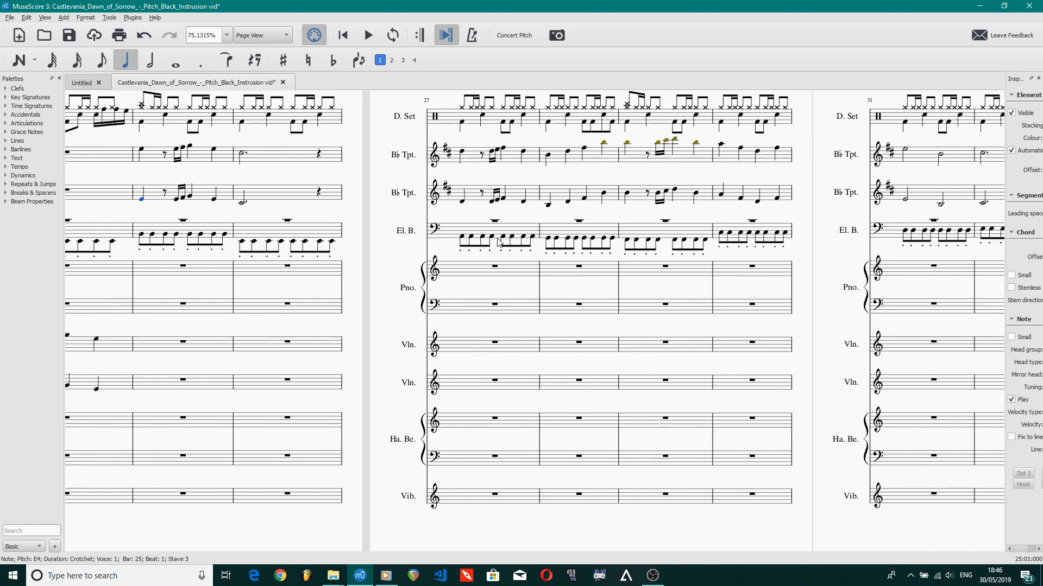
# - Step through the first trumpet's notes from the start of bar 25 to the dotted minim in bar 26, checking each pitch
pyautogui.moveTo(499, 243); pyautogui.dragTo(545, 244)
pyautogui.moveTo(867, 245); pyautogui.dragTo(814, 242)
pyautogui.moveTo(167, 227); pyautogui.dragTo(428, 228)
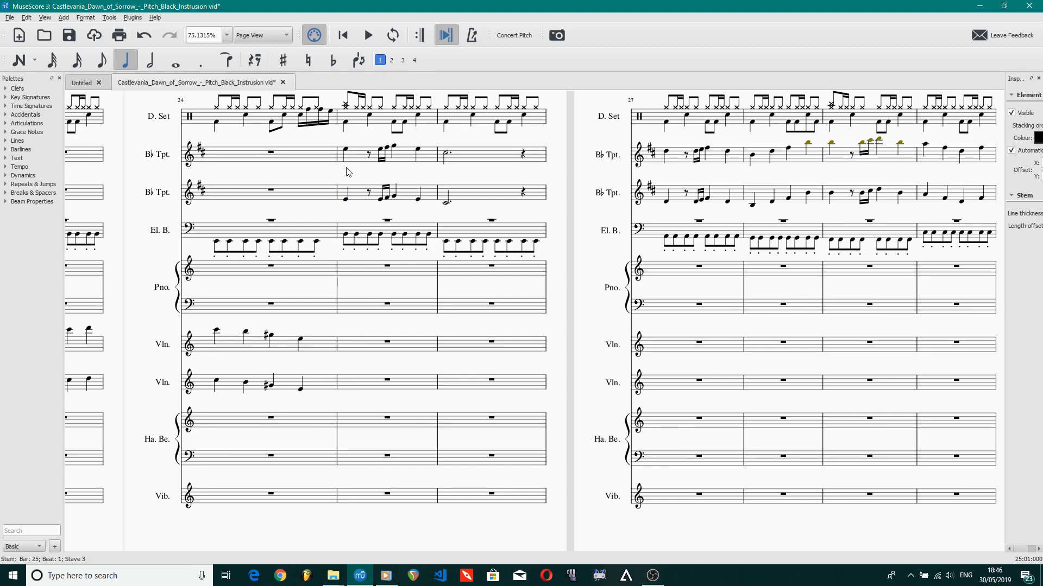
pyautogui.click(346, 150)
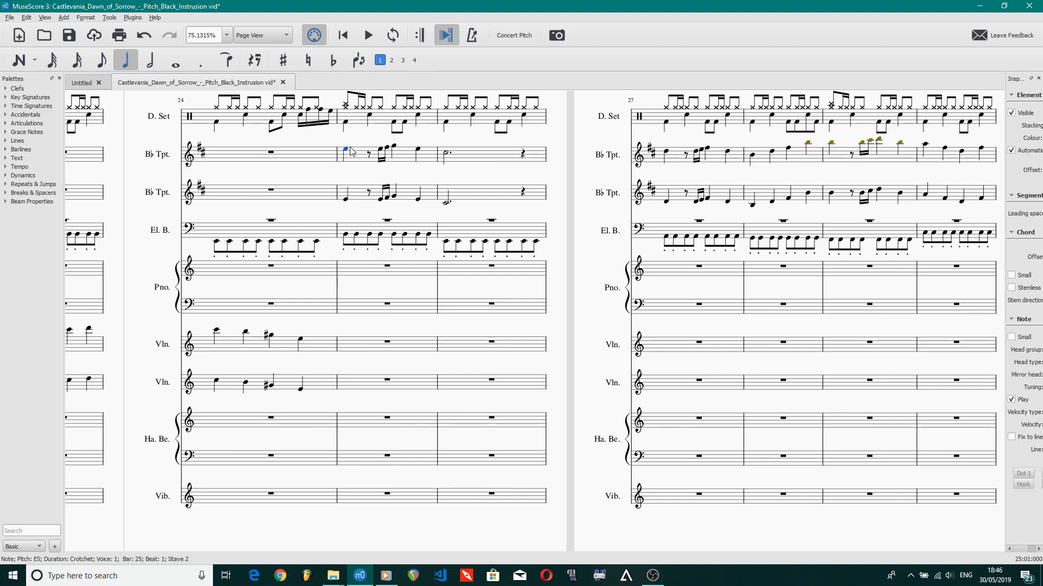
pyautogui.click(380, 150)
pyautogui.press('Right')
pyautogui.press('Right')
pyautogui.click(379, 149)
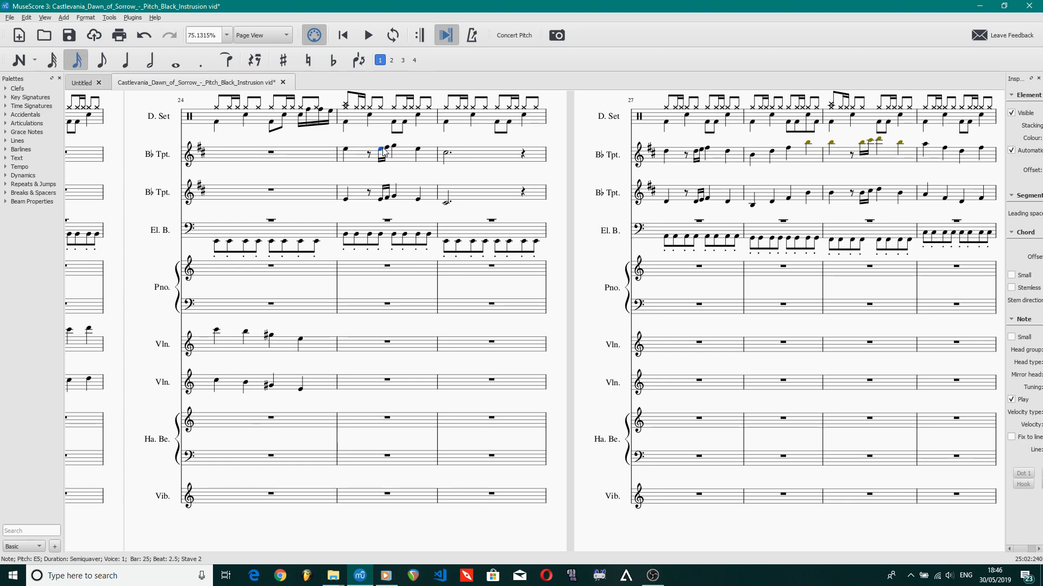
pyautogui.press('Right')
pyautogui.press('Right')
pyautogui.press('Right')
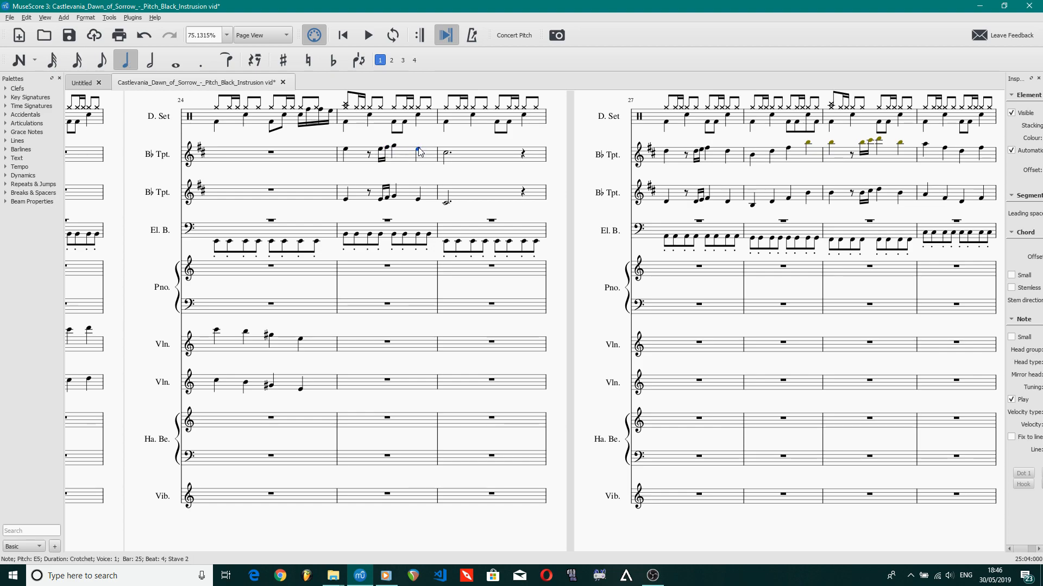
pyautogui.press('Right')
pyautogui.hscroll(3, 525, 168)
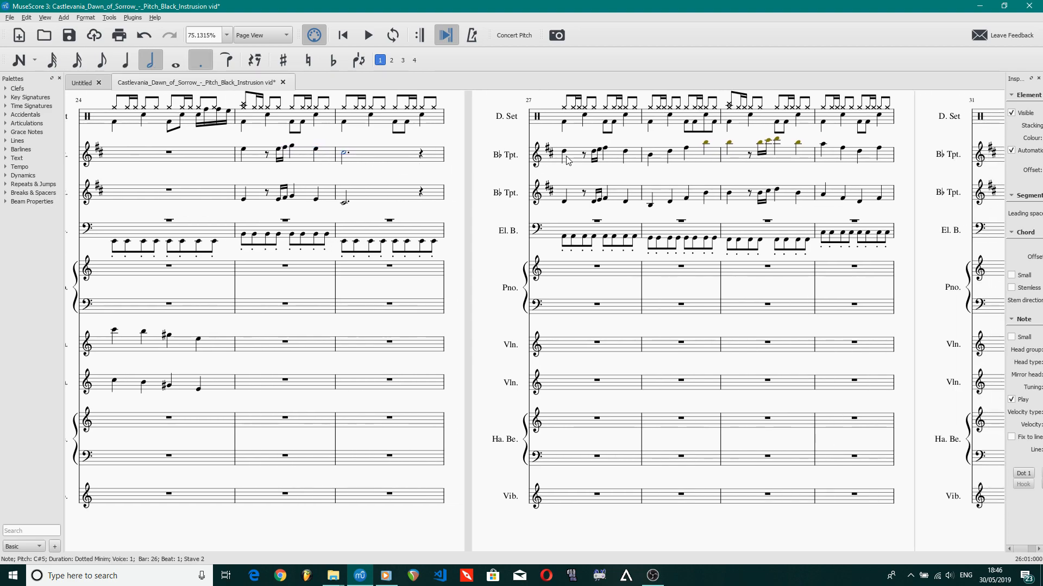
# - Step through the first trumpet's notes in bars 27 and 28, checking each pitch and duration
pyautogui.click(566, 156)
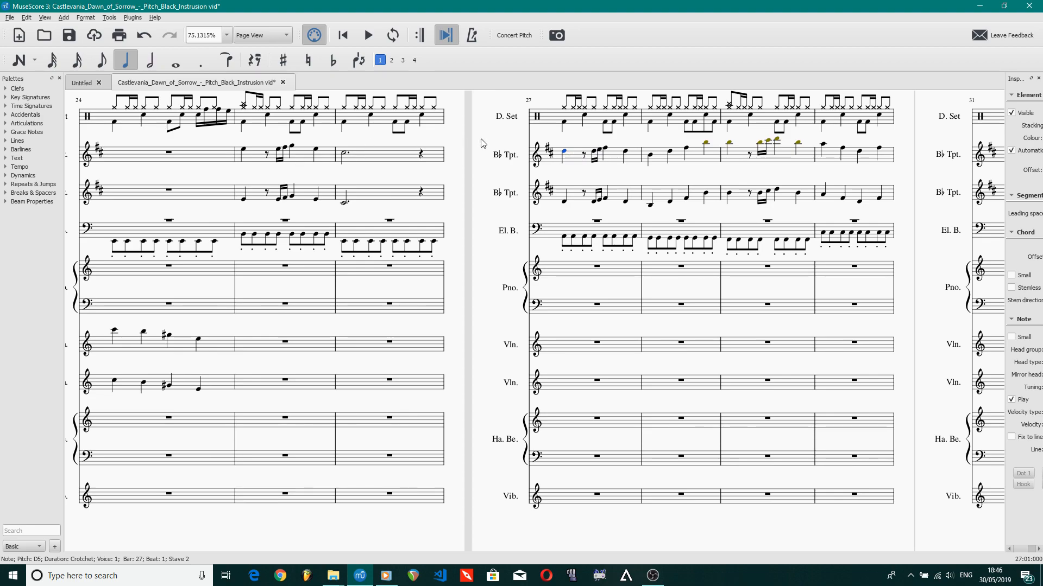
pyautogui.press('Right')
pyautogui.press('Right')
pyautogui.press('Right')
pyautogui.press('Right')
pyautogui.press('Right')
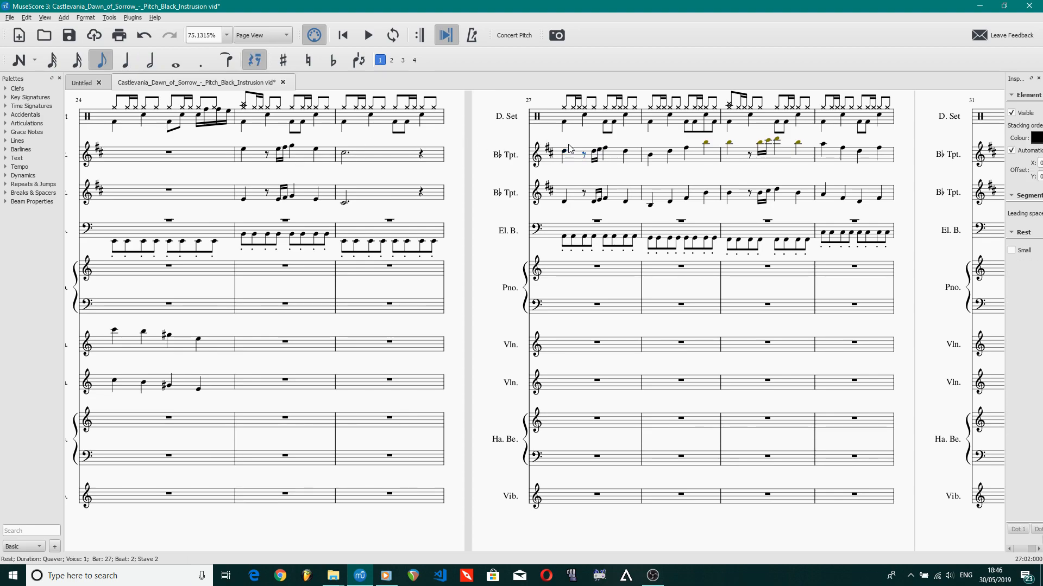
pyautogui.click(649, 156)
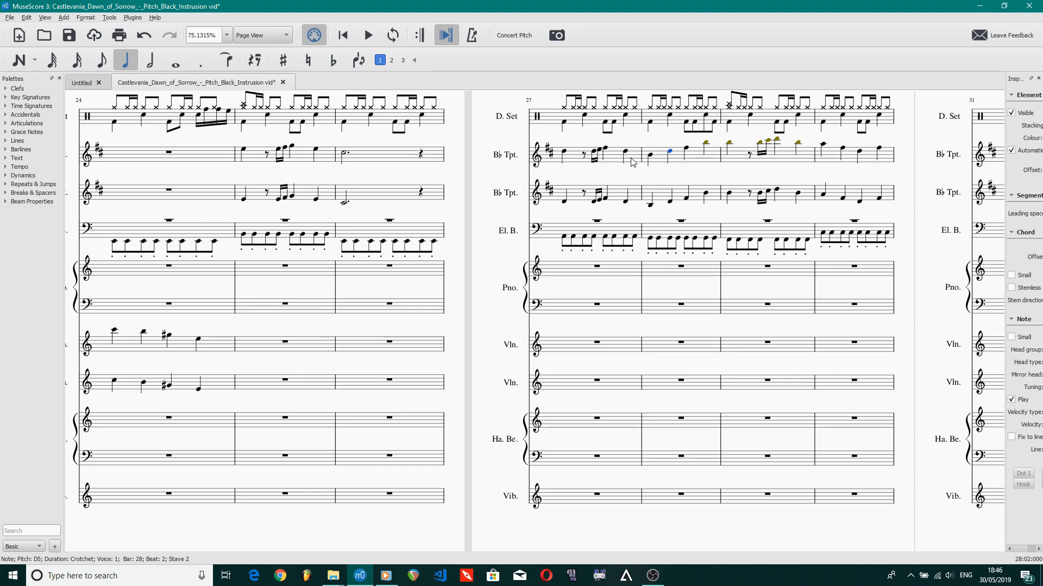
pyautogui.press('Right')
pyautogui.press('Right')
pyautogui.press('Right')
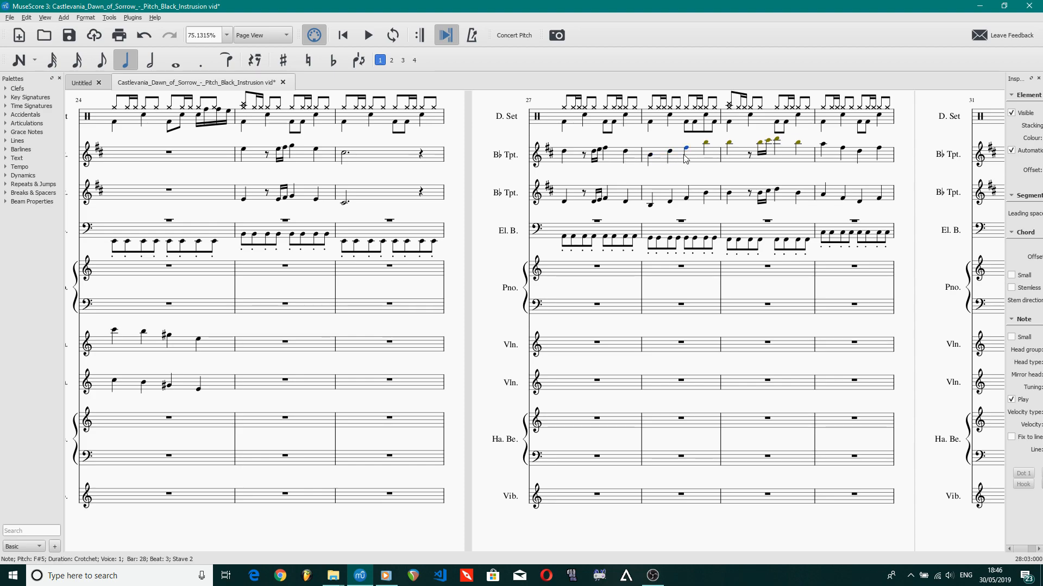
pyautogui.hscroll(1, 739, 157)
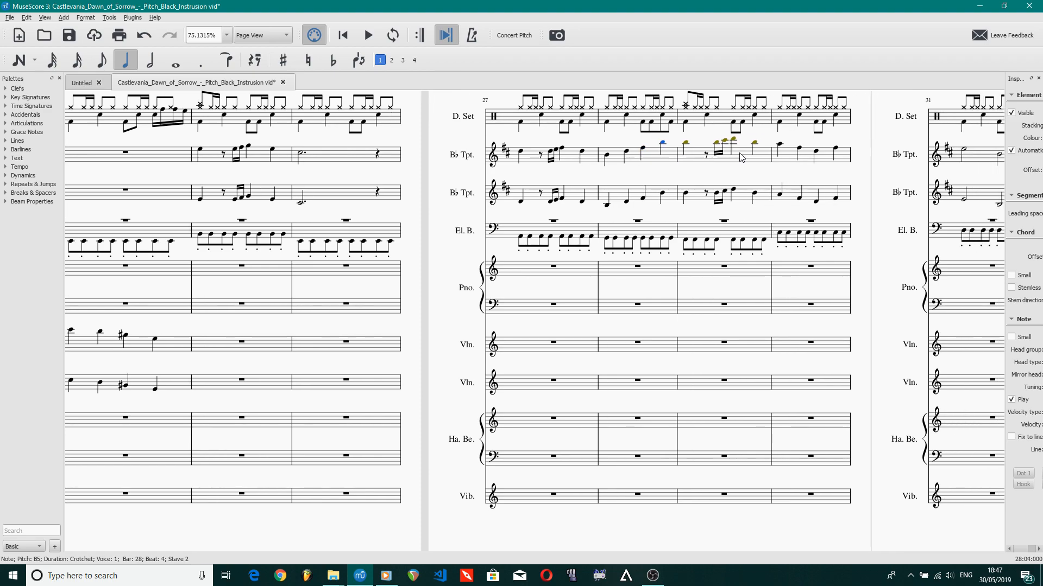
# - Step through the first trumpet's semiquavers and crotchets in bar 29, checking each pitch
pyautogui.click(706, 158)
pyautogui.hscroll(2, 725, 156)
pyautogui.click(653, 157)
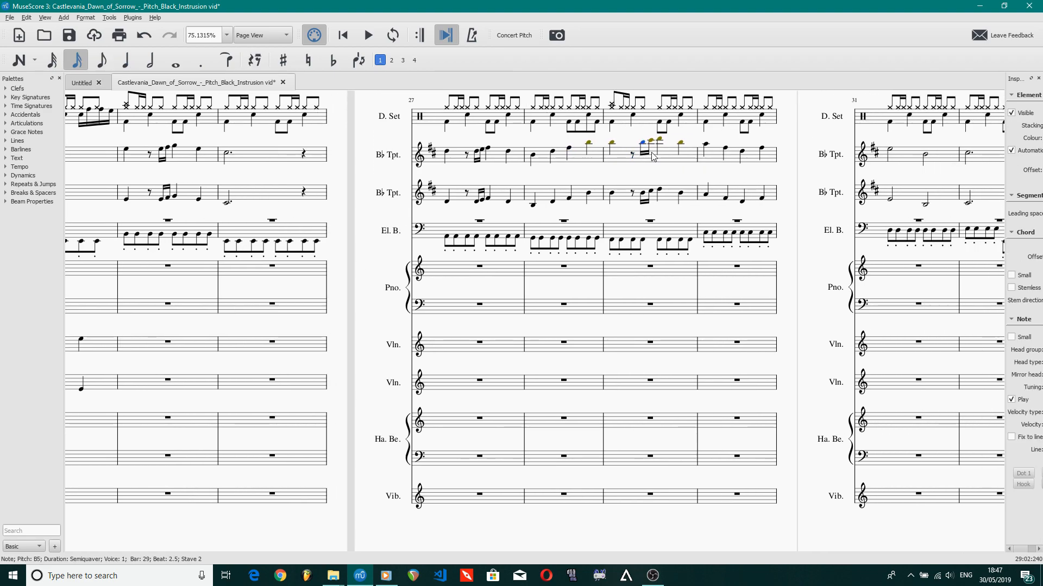
pyautogui.click(641, 151)
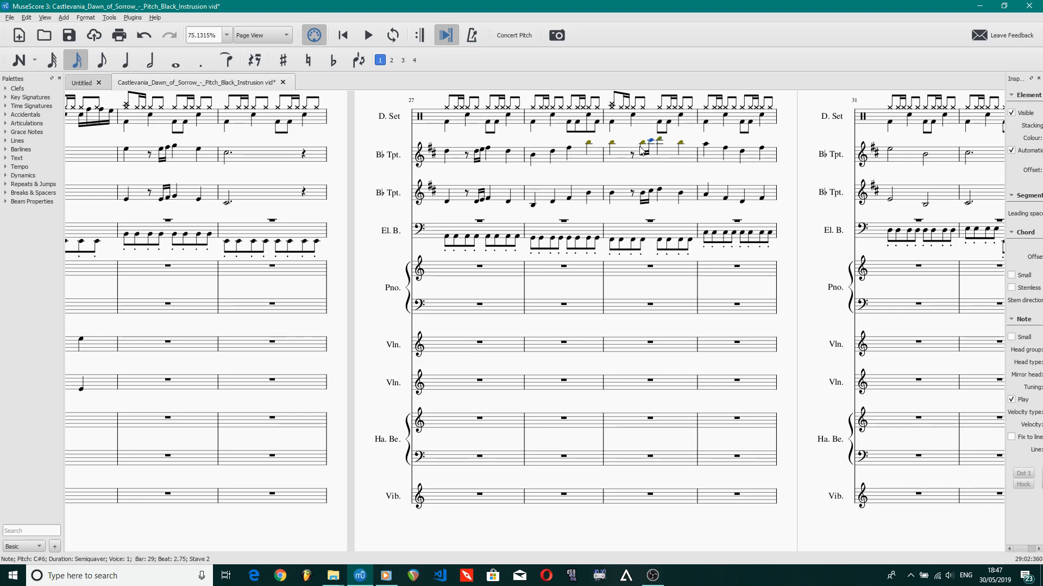
pyautogui.press('Right')
pyautogui.press('Right')
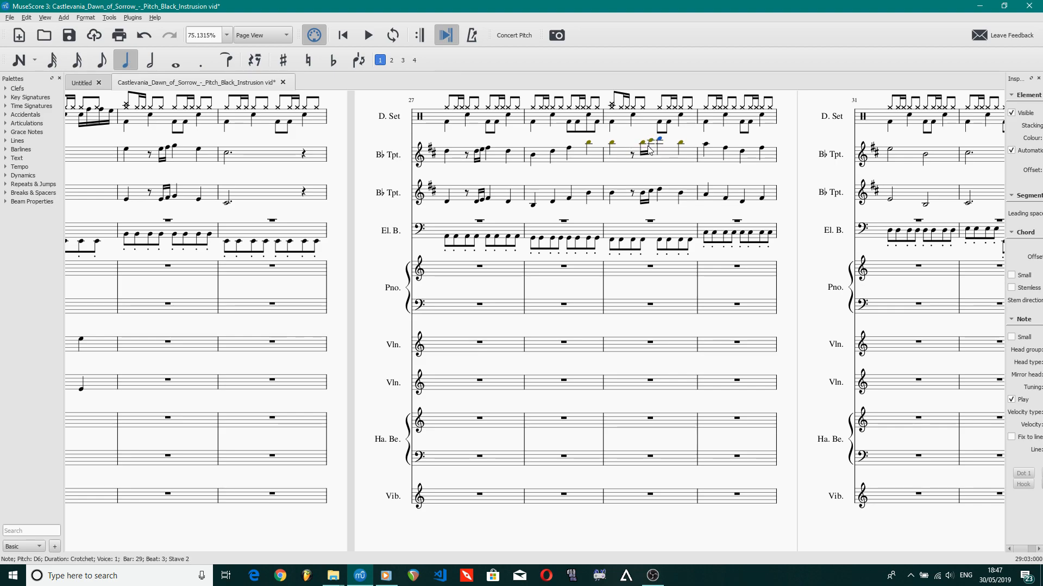
pyautogui.hscroll(2, 651, 149)
pyautogui.press('Right')
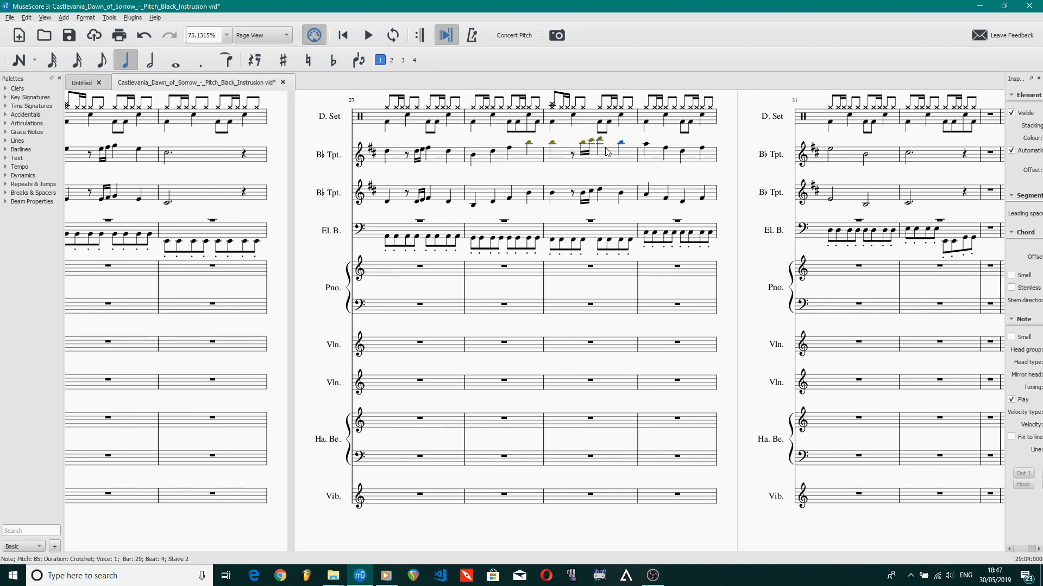
# - Step through the first trumpet's notes from bar 30 to the dotted minim in bar 32, checking each pitch
pyautogui.press('Right')
pyautogui.press('Right')
pyautogui.press('Right')
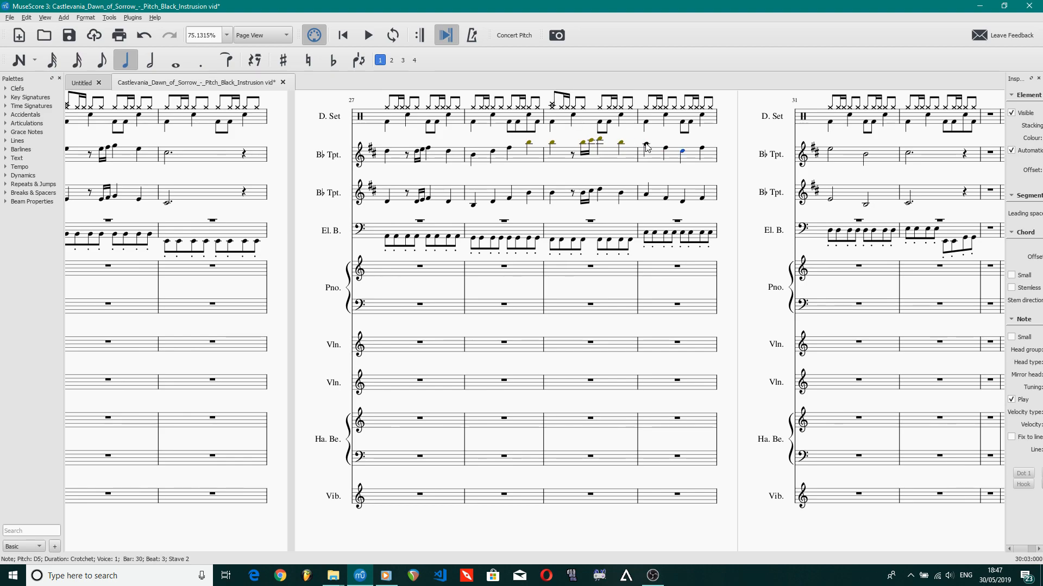
pyautogui.press('Right')
pyautogui.press('Right')
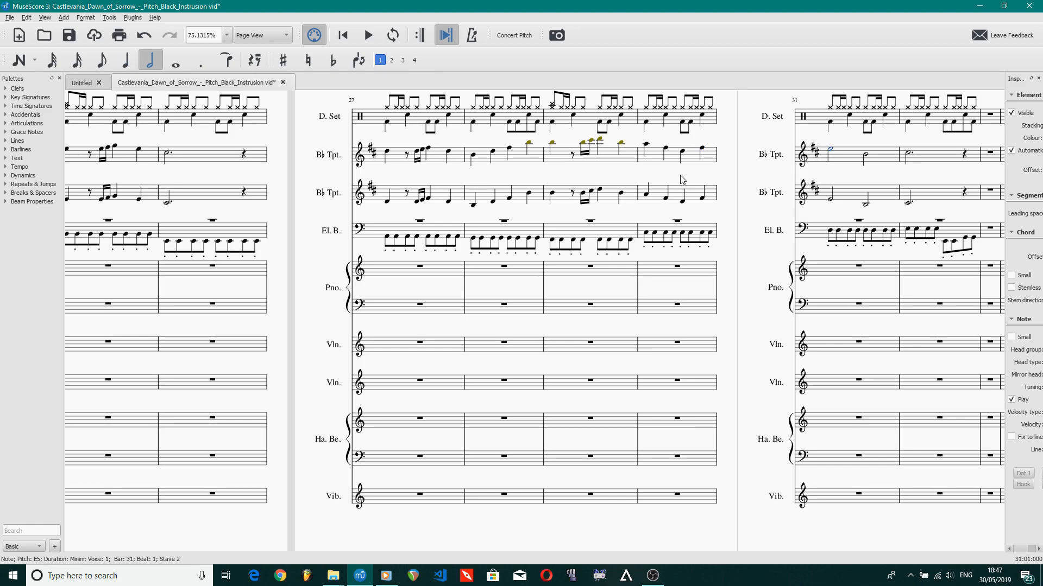
pyautogui.hscroll(3, 682, 179)
pyautogui.press('Right')
pyautogui.press('Right')
pyautogui.hscroll(-2, 608, 174)
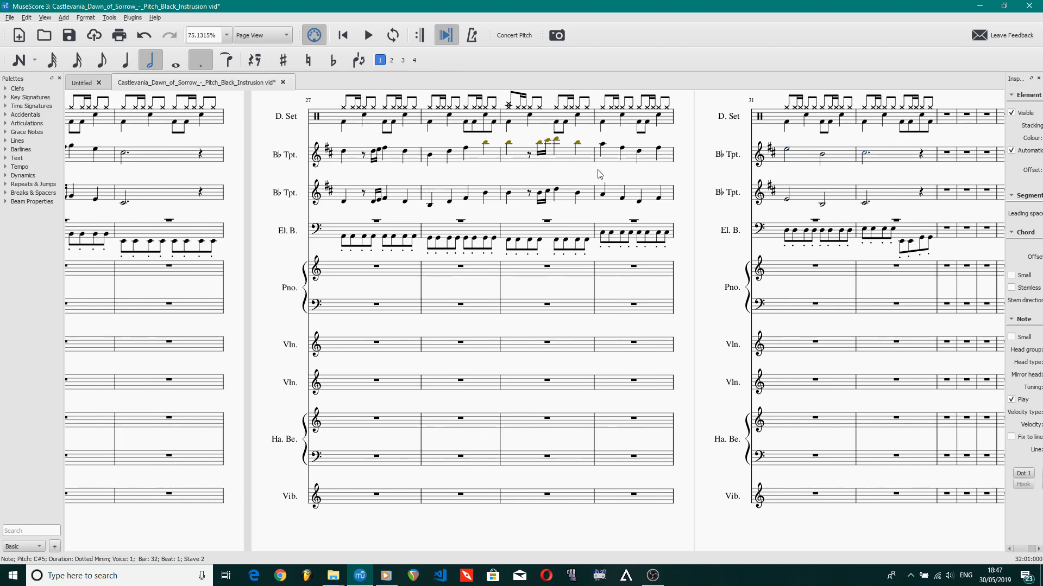
# - Review both trumpet parts against each other from bar 25 through bar 32
pyautogui.hscroll(-1, 598, 173)
pyautogui.hscroll(1, 598, 174)
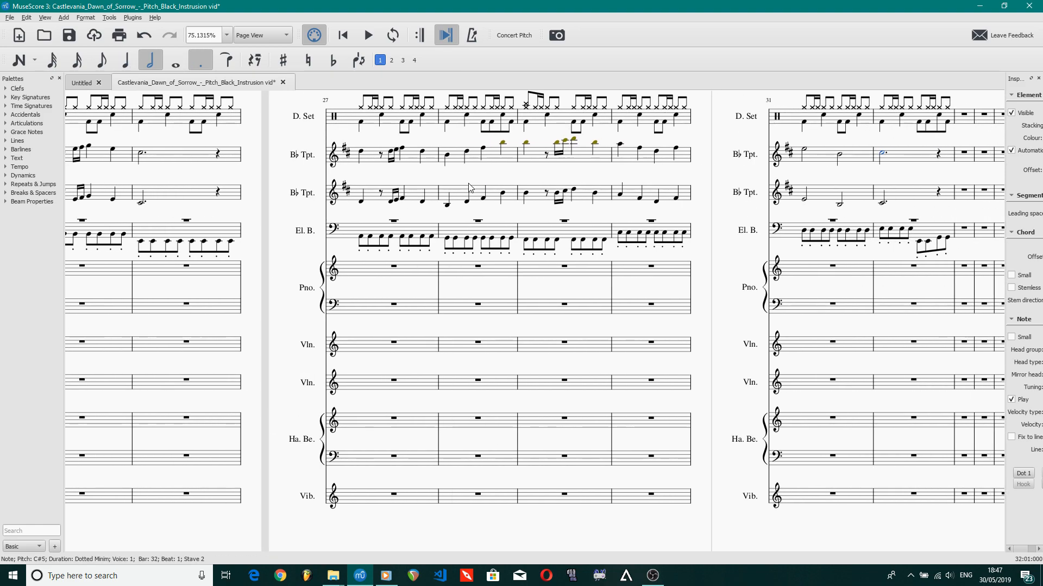
pyautogui.hscroll(-12, 543, 182)
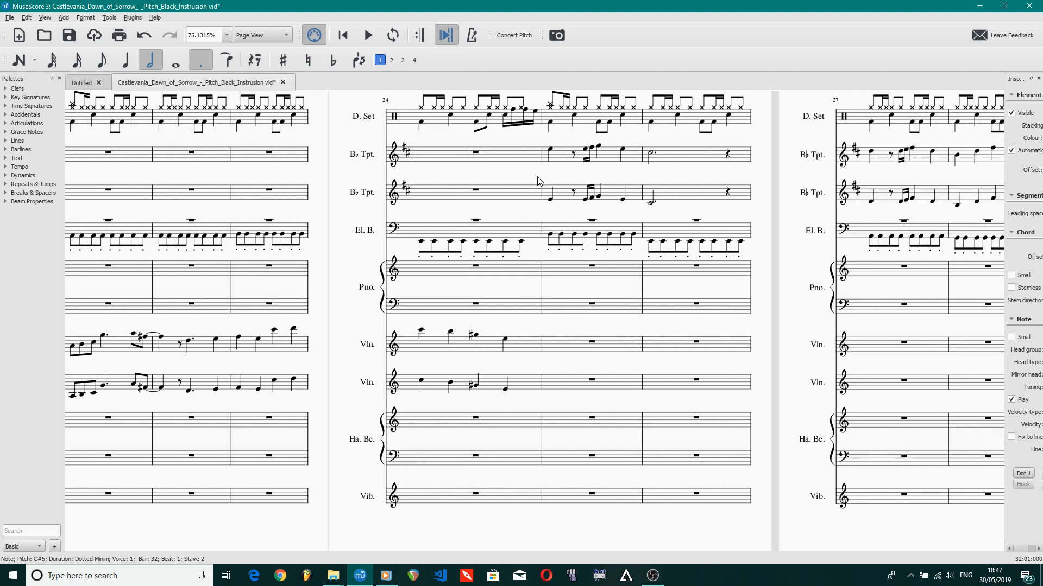
pyautogui.hscroll(3, 546, 182)
pyautogui.click(472, 154)
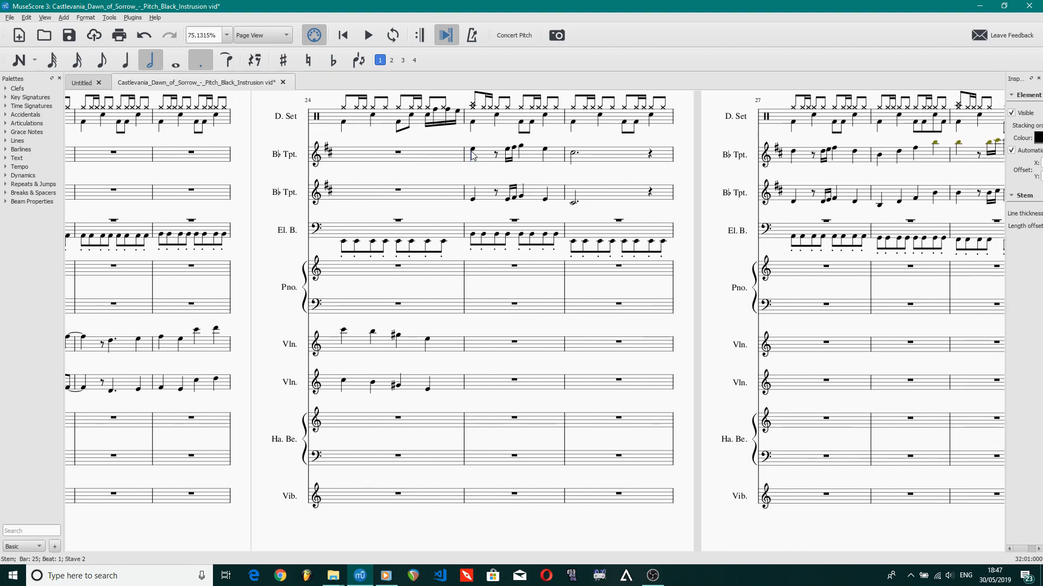
pyautogui.click(472, 151)
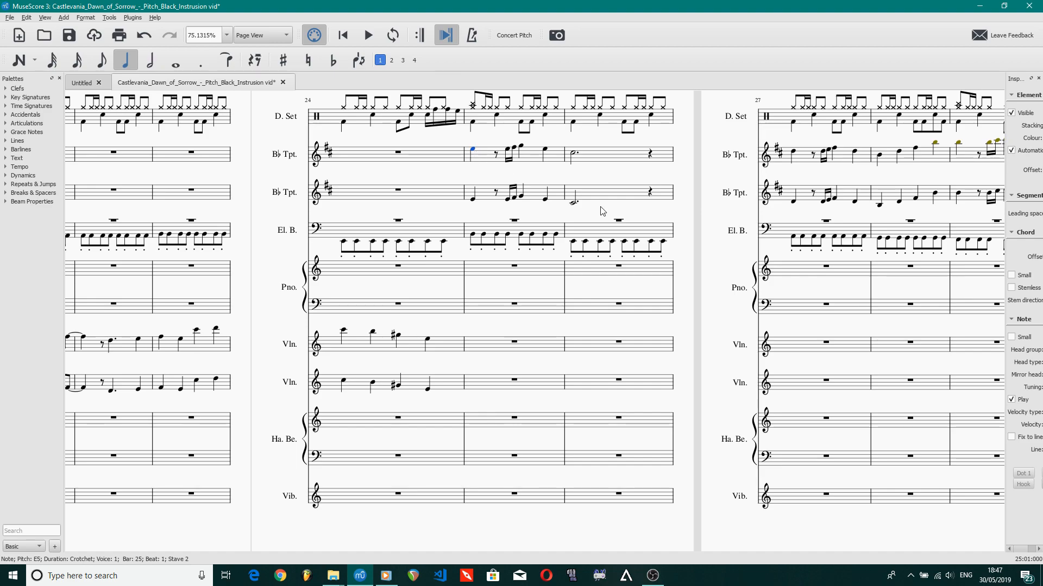
pyautogui.hscroll(3, 601, 209)
pyautogui.hscroll(5, 724, 210)
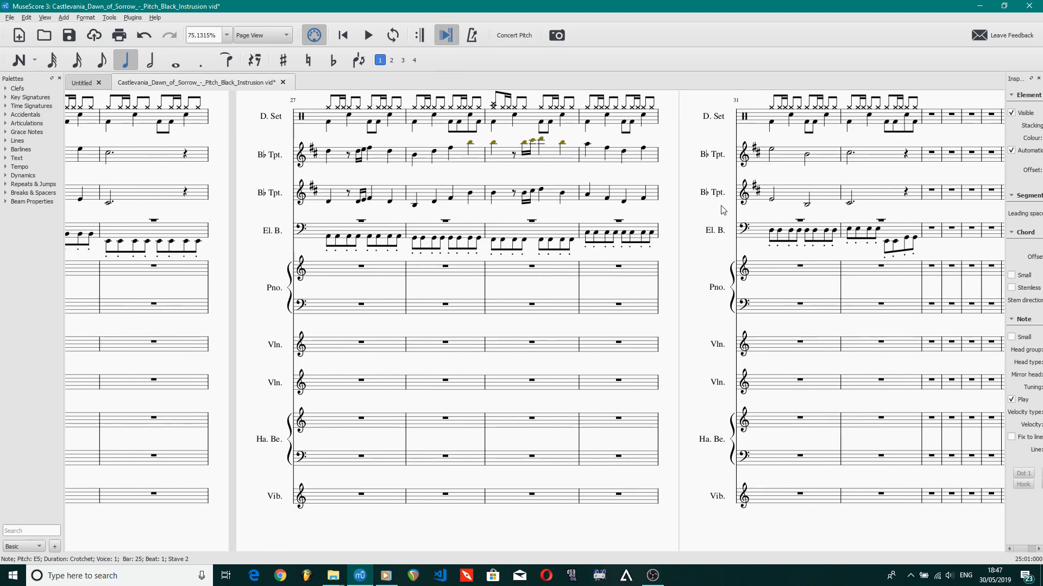
pyautogui.hscroll(-6, 559, 207)
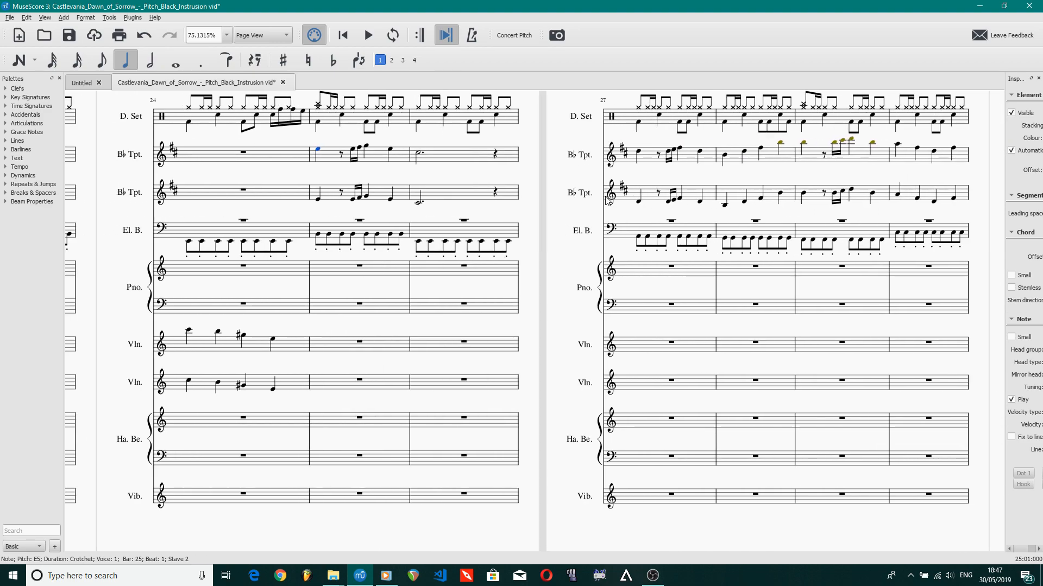
pyautogui.keyDown('ctrl'); pyautogui.scroll(1, 513, 212); pyautogui.keyUp('ctrl')
pyautogui.hscroll(1, 513, 212)
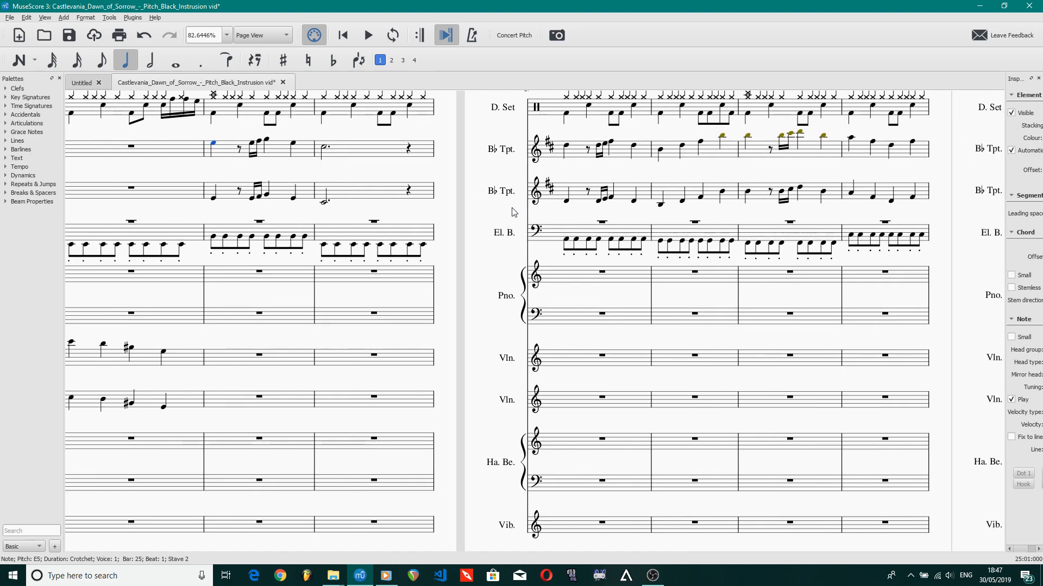
pyautogui.hscroll(1, 365, 175)
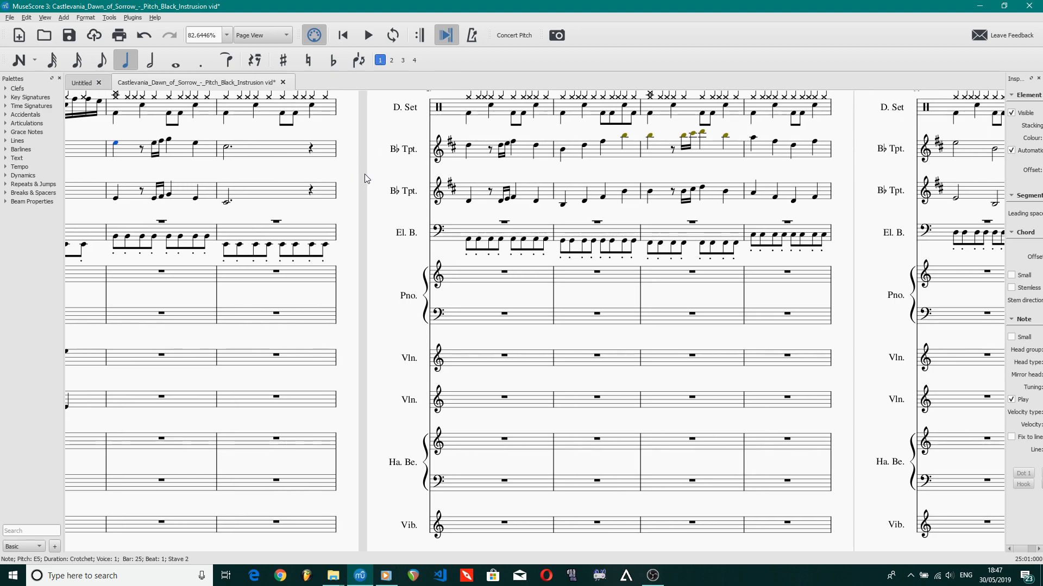
pyautogui.hscroll(1, 233, 170)
pyautogui.hscroll(-1, 233, 168)
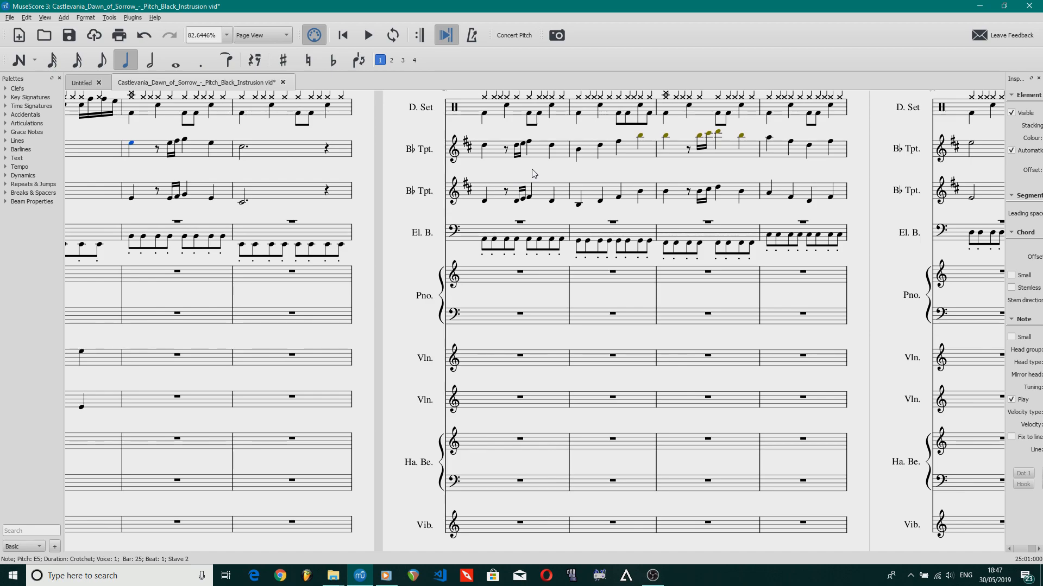
pyautogui.hscroll(1, 534, 174)
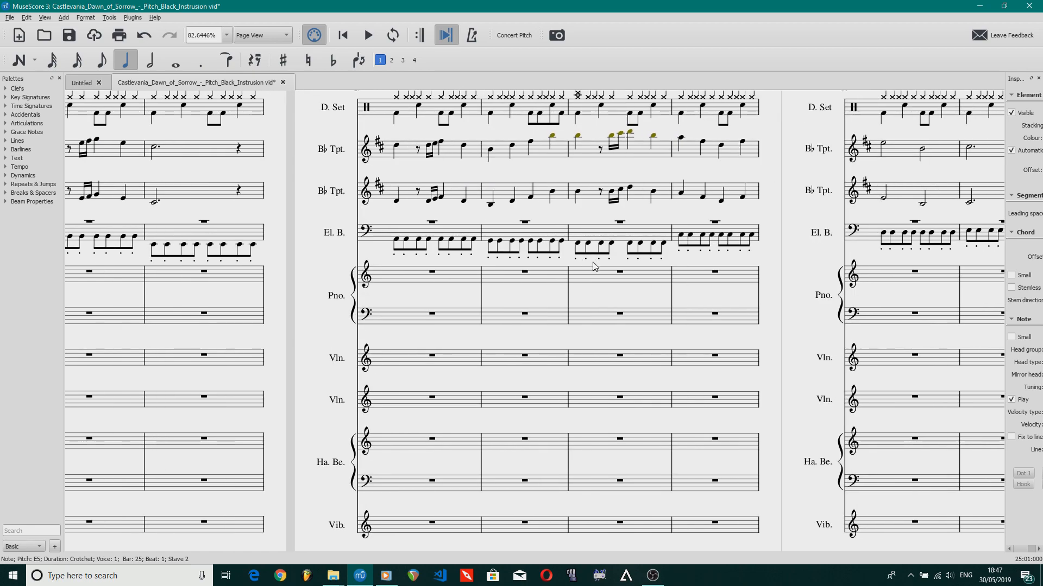